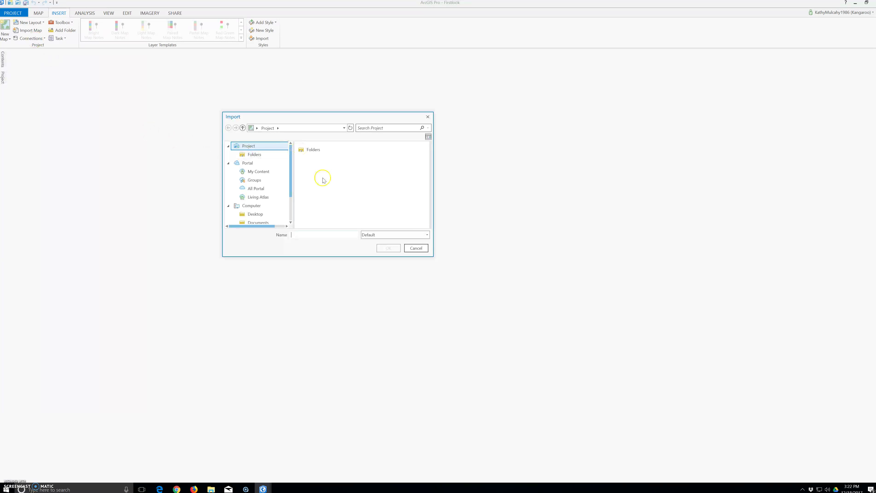
Import the map World_data.mxd from the Desktop's EsriPress\GTKAGPro\World folder, enlarging the Import dialog for browsing
drag(432, 255, 740, 464)
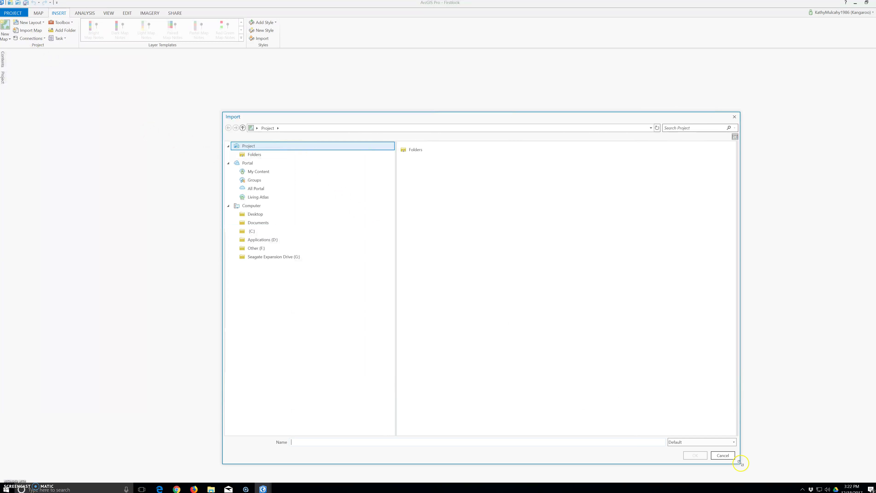
drag(301, 118, 195, 65)
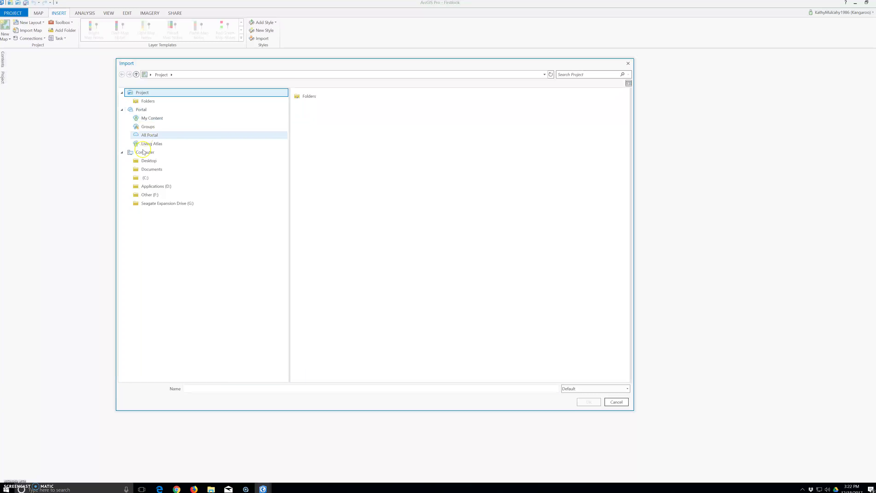
click(149, 160)
click(310, 97)
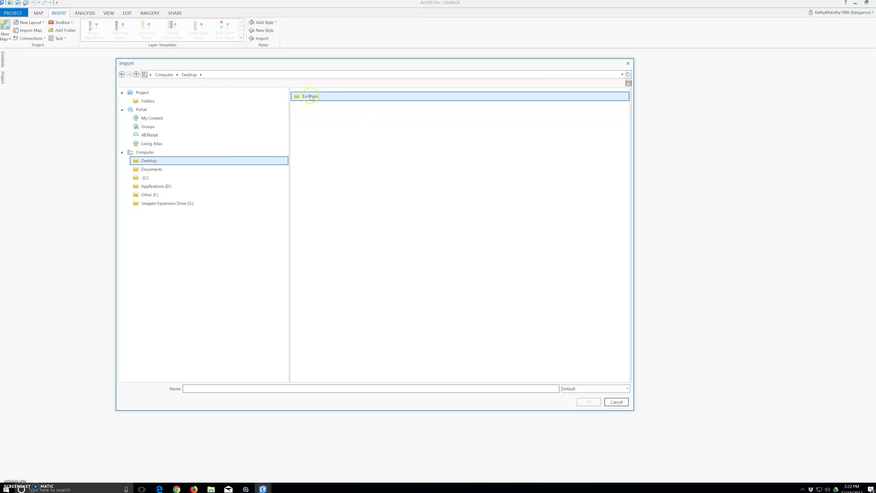
double_click(311, 97)
click(312, 99)
double_click(306, 99)
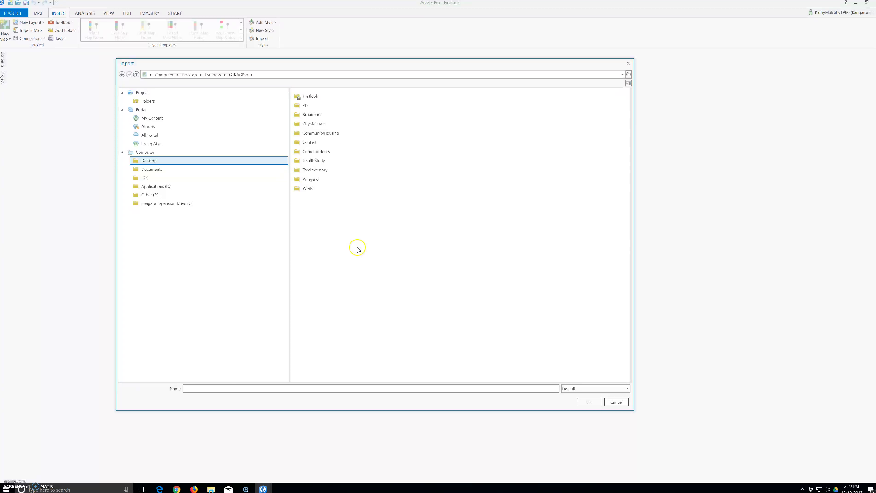
double_click(308, 189)
click(316, 96)
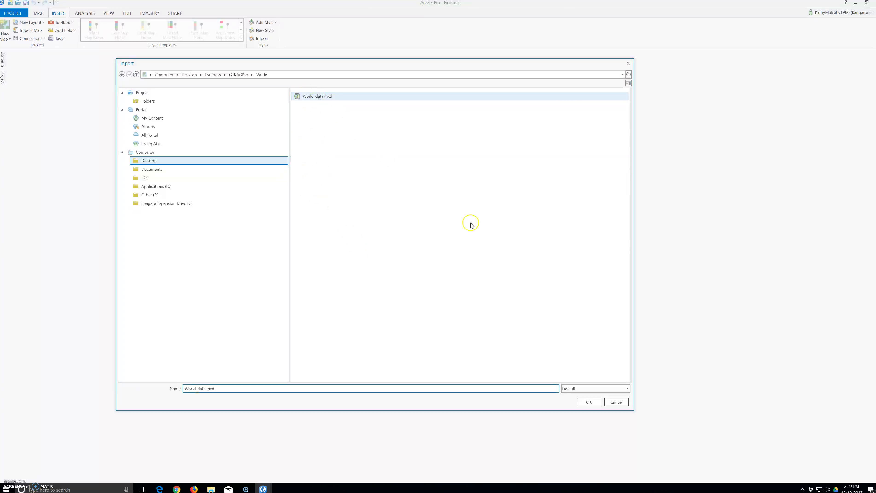
click(588, 401)
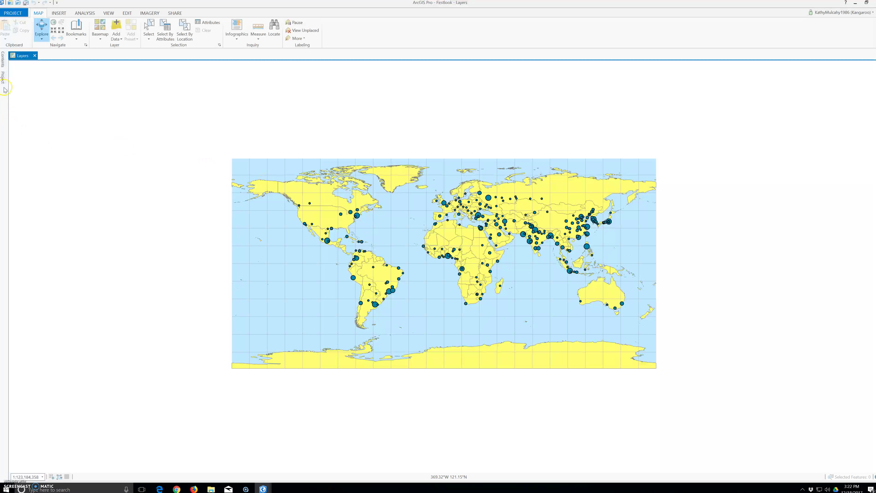
Show the hidden Contents pane and narrow it to just fit the layer names and legend
click(4, 66)
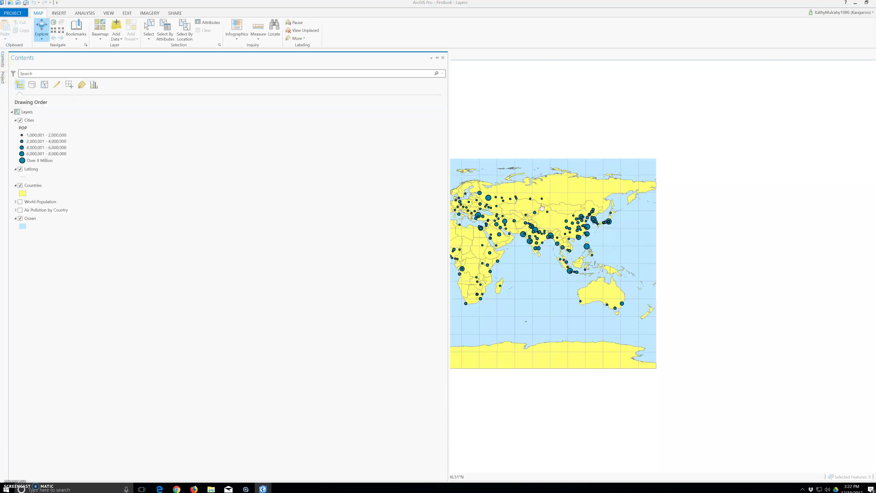
drag(448, 148, 182, 149)
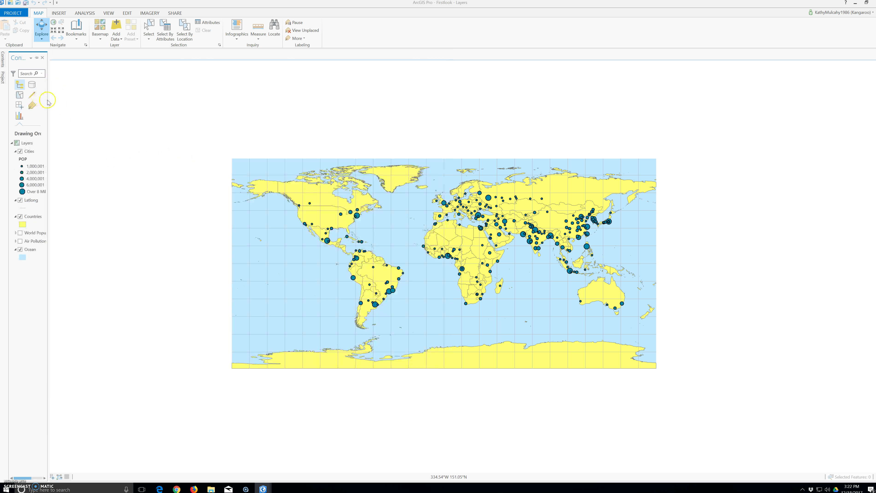
drag(55, 97, 100, 108)
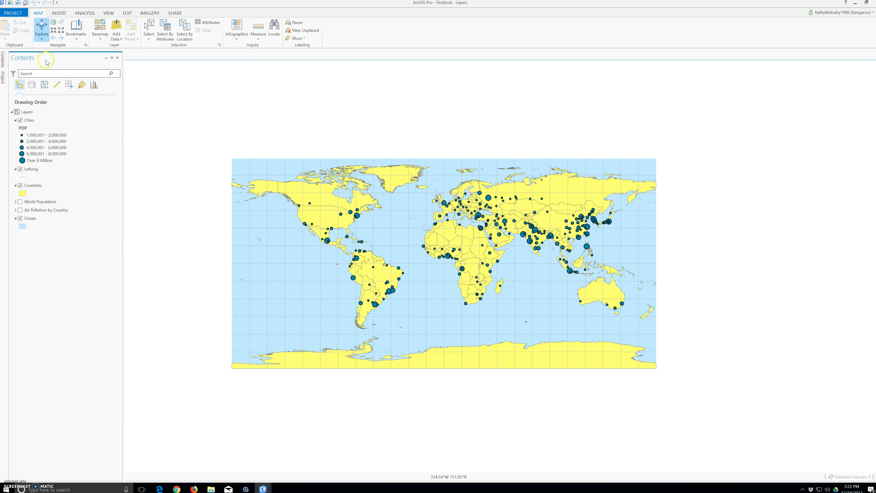
click(37, 58)
drag(441, 141, 106, 148)
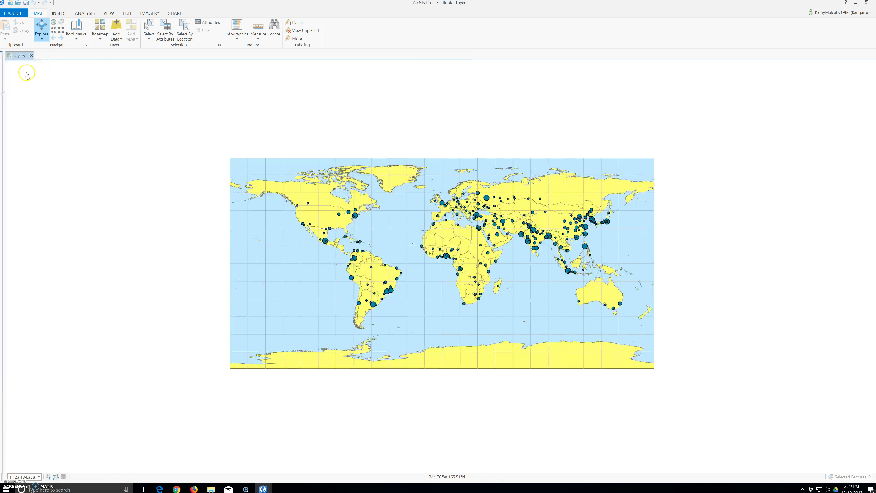
Undock the Layers map view into a floating window and move it fully into the workspace
drag(17, 57, 385, 118)
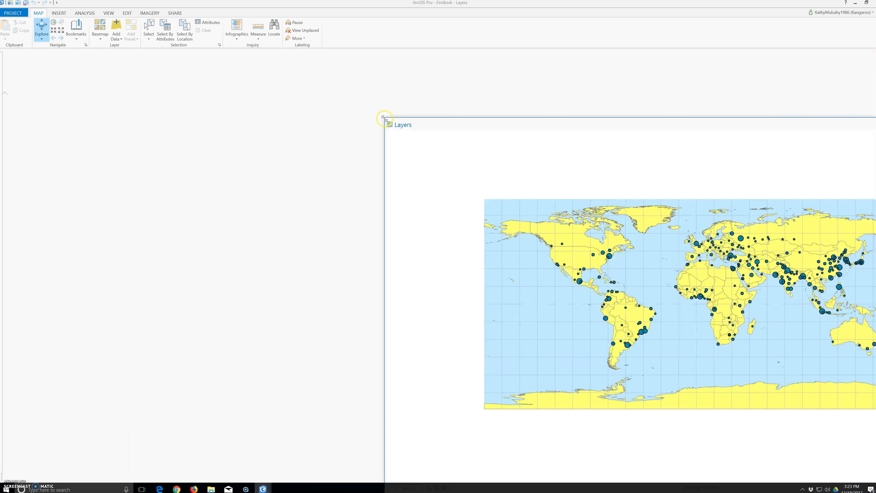
mouse_move(317, 56)
mouse_down()
mouse_move(235, 18)
mouse_move(312, 65)
mouse_up()
click(2, 89)
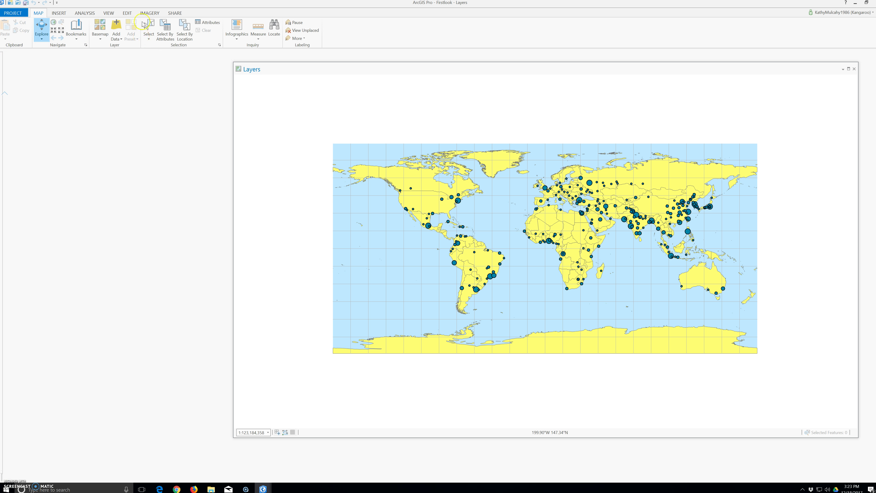
Bring back the Contents pane as a floating window and arrange it side by side with the Layers map window
click(114, 14)
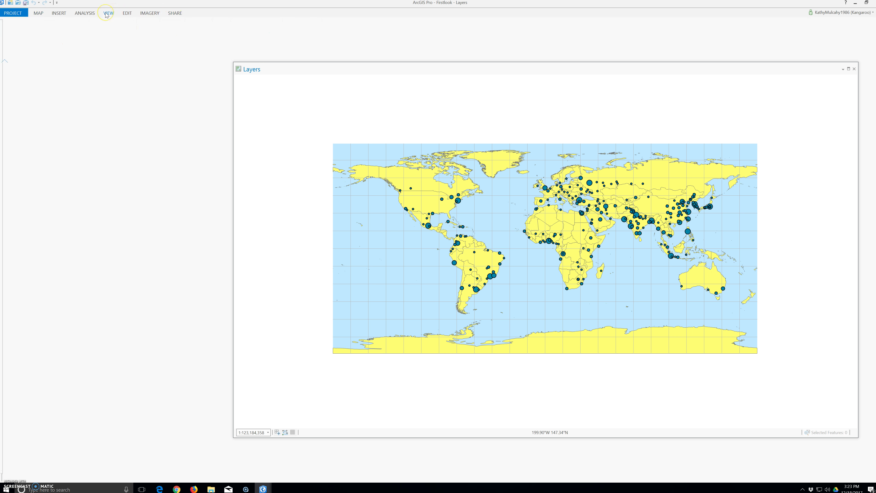
click(81, 27)
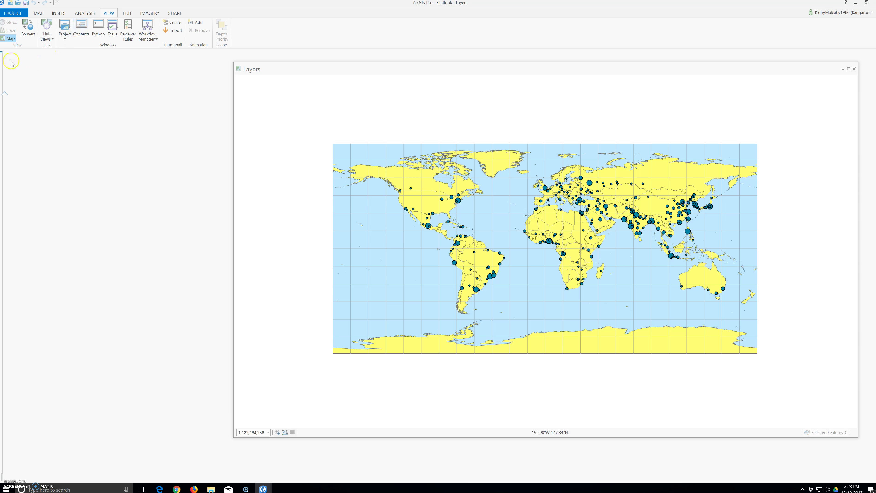
click(1, 58)
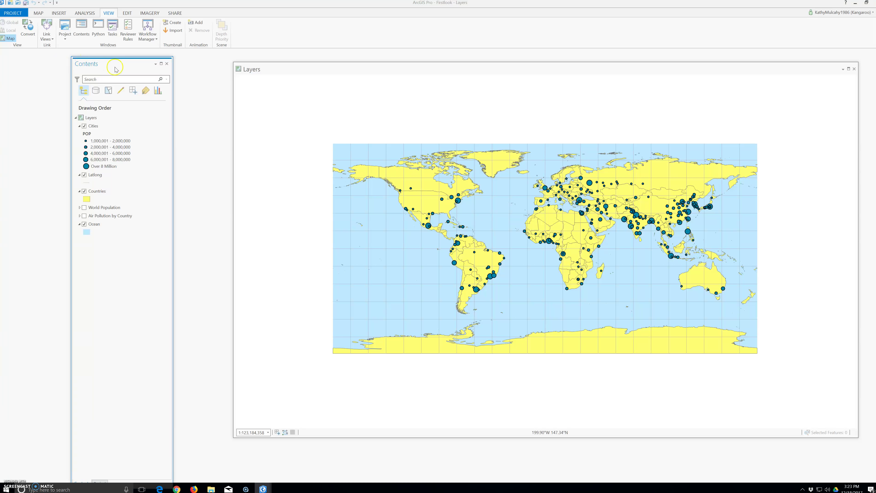
drag(105, 65, 87, 62)
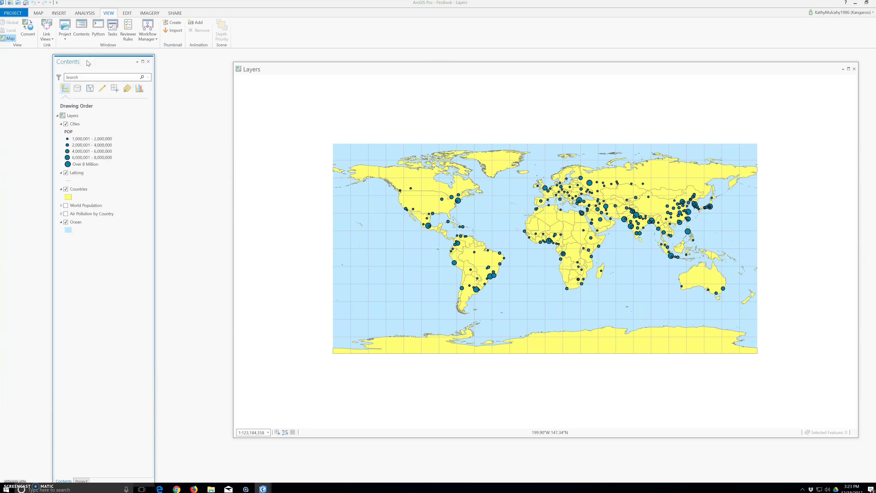
drag(89, 63, 71, 65)
click(302, 70)
drag(302, 70, 243, 72)
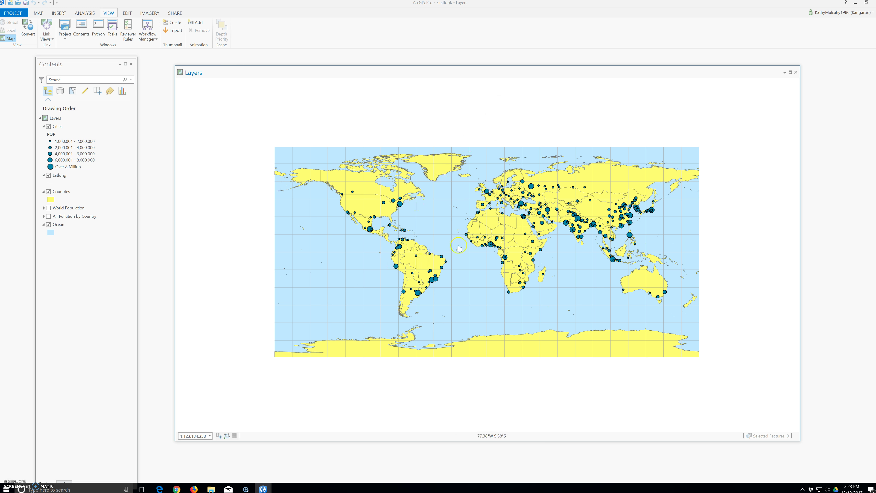
Toggle the Latlong, Countries and Ocean layers off and back on to see their effect on the map
click(84, 155)
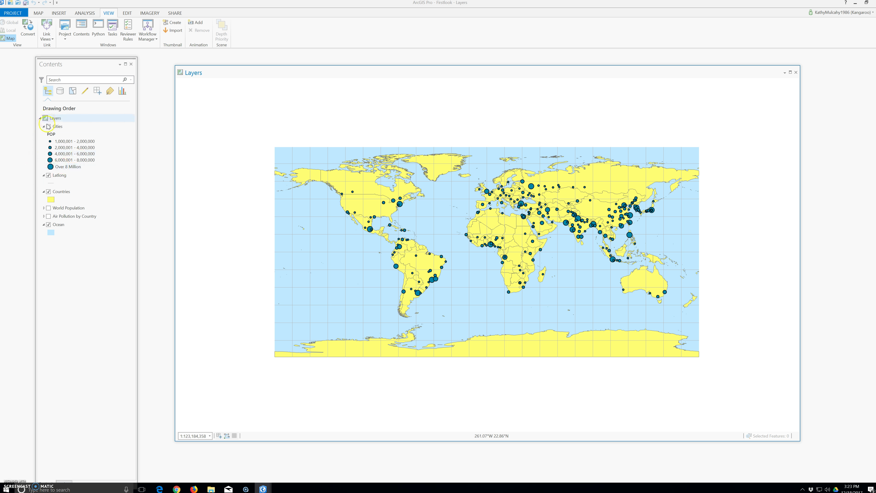
click(46, 158)
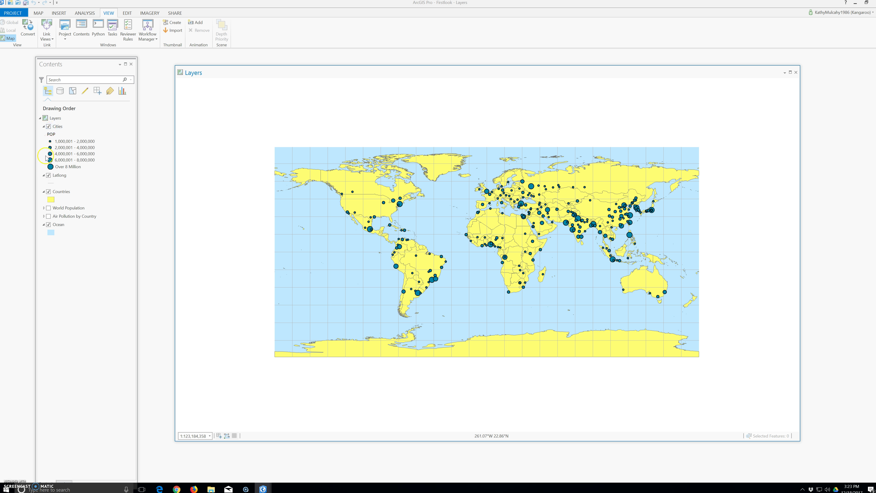
click(48, 175)
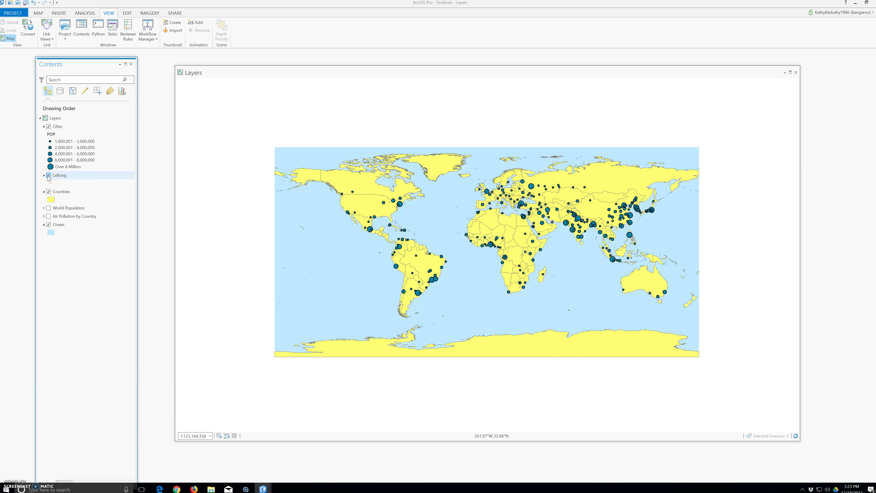
click(49, 175)
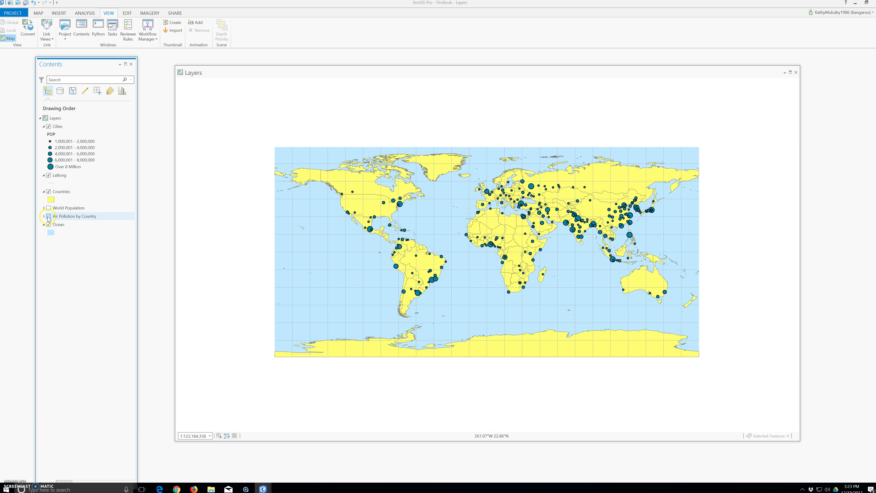
click(51, 196)
click(50, 197)
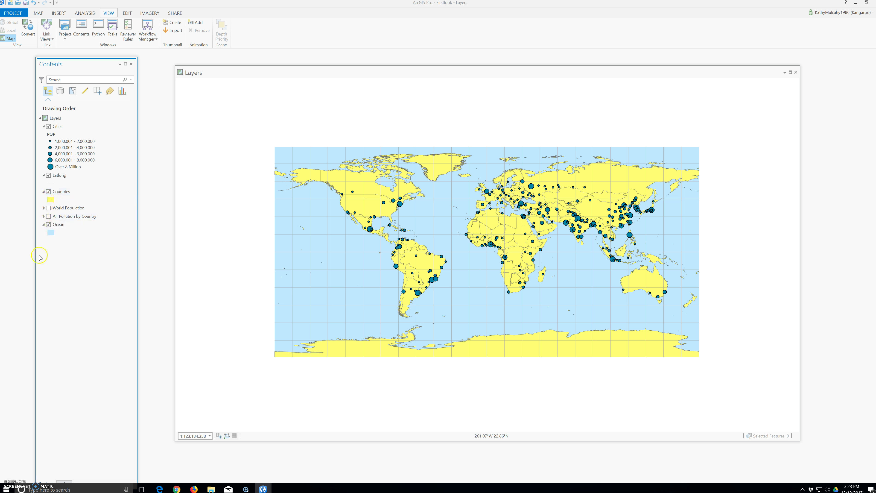
click(37, 272)
click(48, 224)
click(48, 224)
click(48, 217)
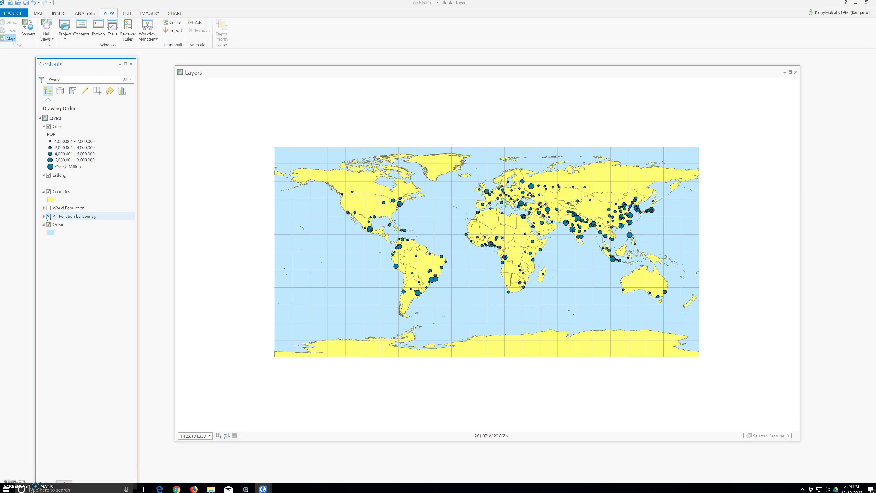
click(72, 108)
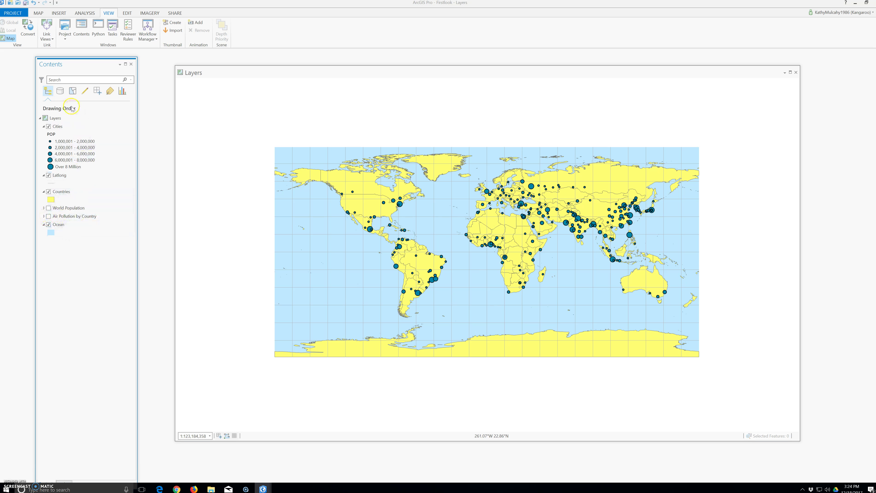
Examine the descriptions of the Contents pane's listing modes, from drawing order and data source through labeling and charts
click(60, 92)
click(49, 92)
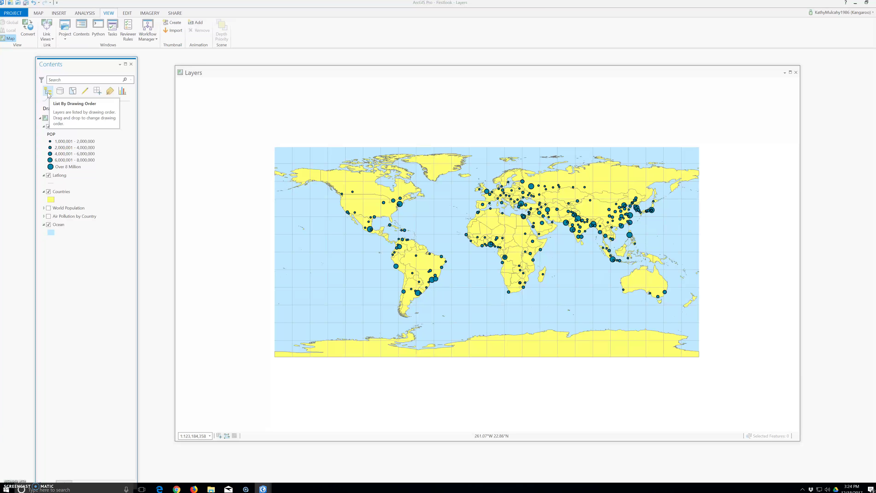
click(60, 92)
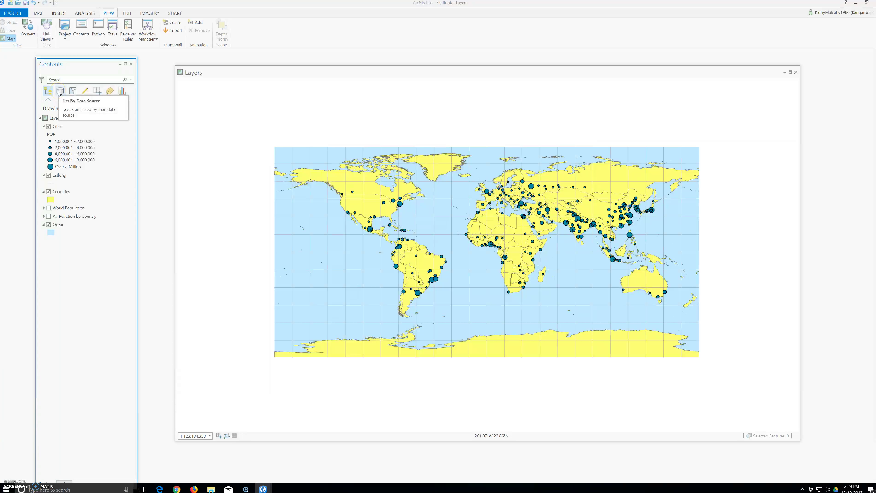
click(73, 93)
click(83, 92)
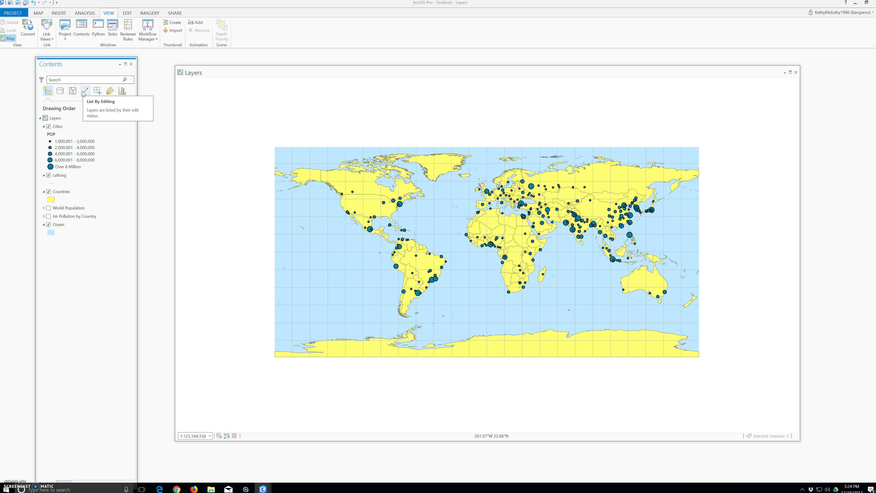
click(97, 93)
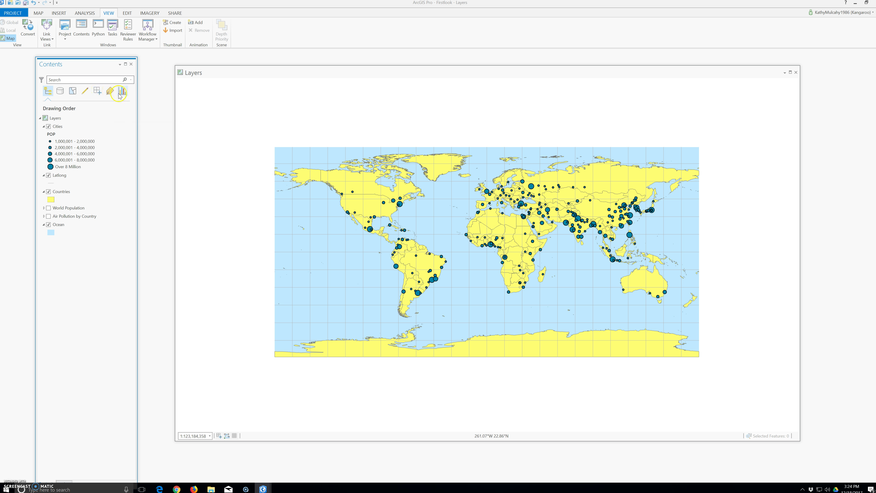
click(111, 92)
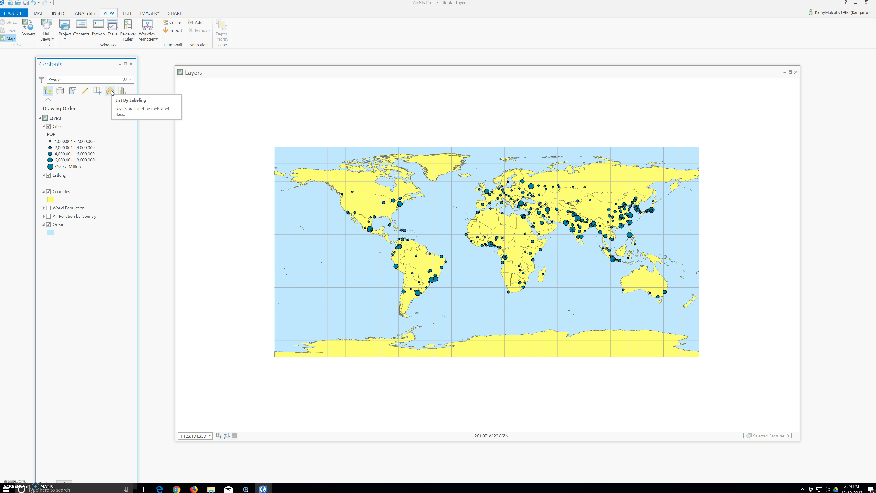
click(123, 92)
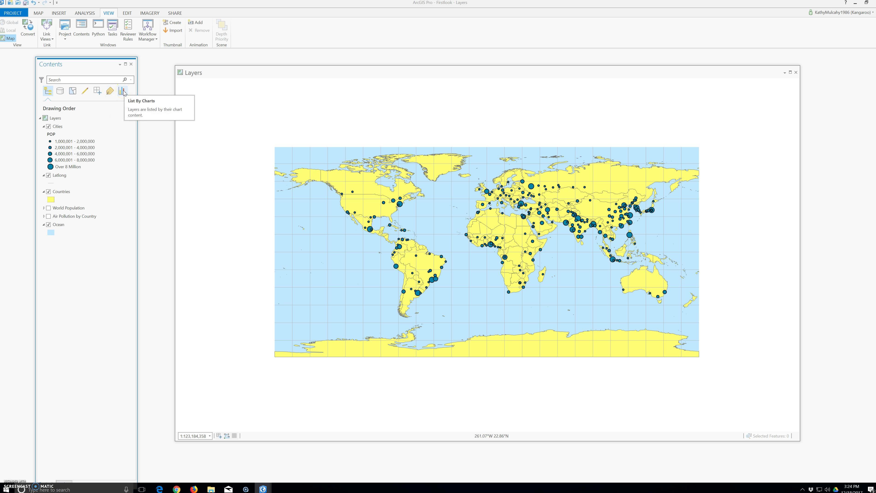
View the layers listed by charts, labeling, snapping, editing and selection in the Contents pane
click(124, 92)
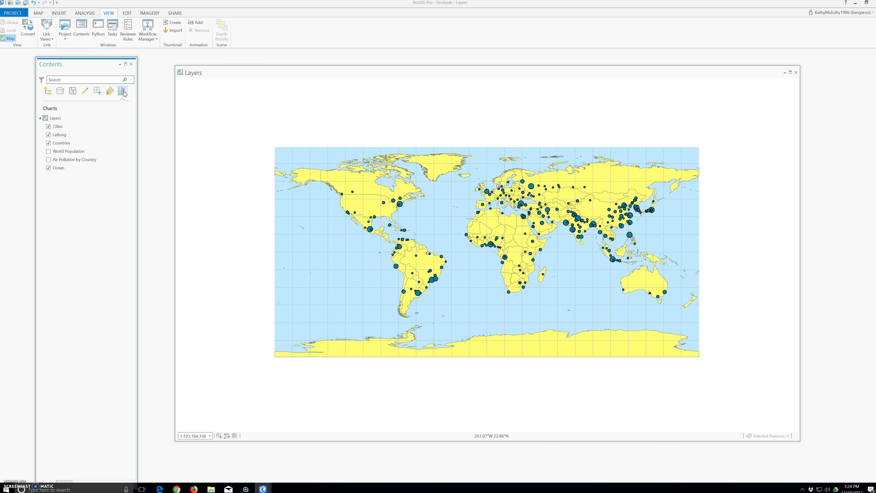
click(110, 91)
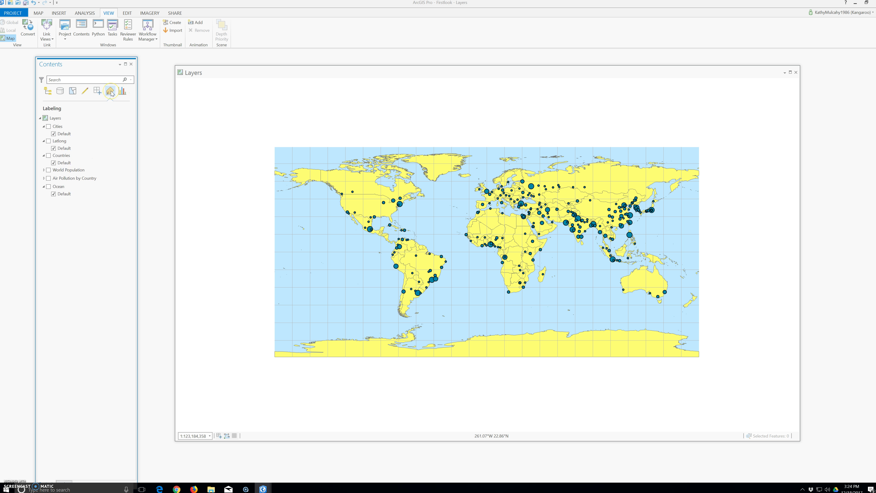
click(97, 92)
click(85, 92)
click(72, 92)
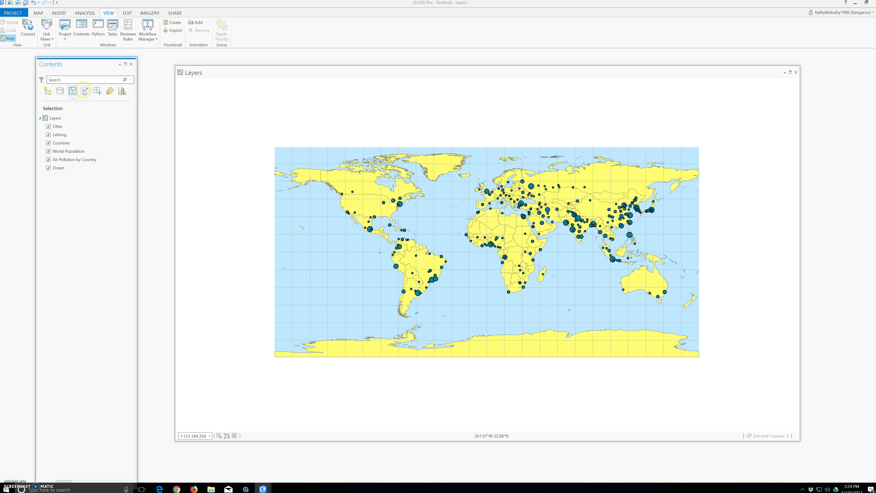
click(72, 92)
List the layers by data source and inspect the full path of their source geodatabase
click(60, 95)
click(45, 94)
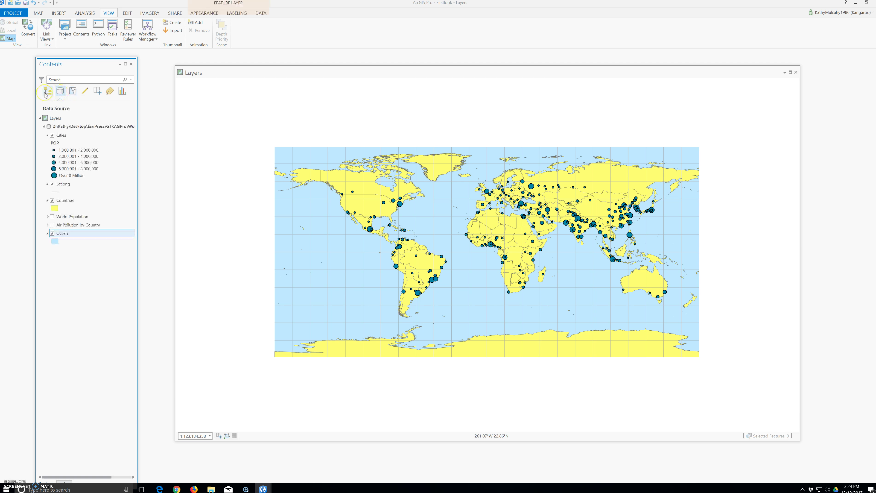
click(64, 127)
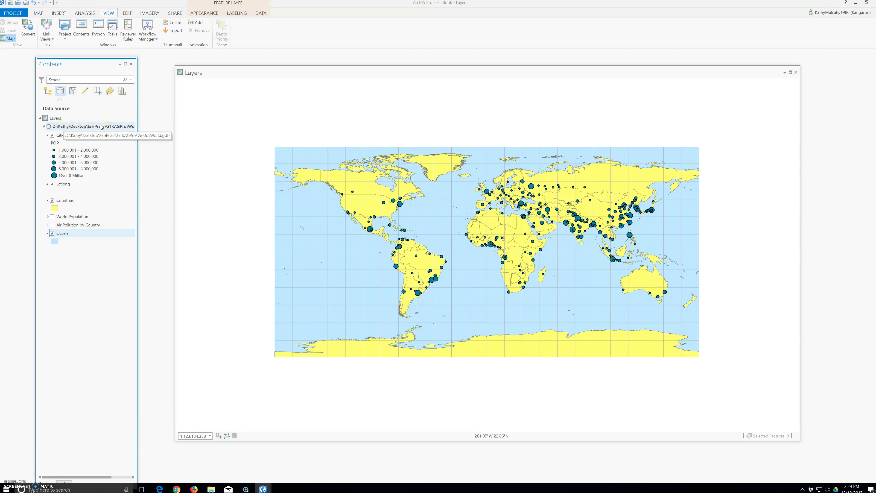
List the layers by drawing order again and shift the map window up beside the Contents pane
click(45, 92)
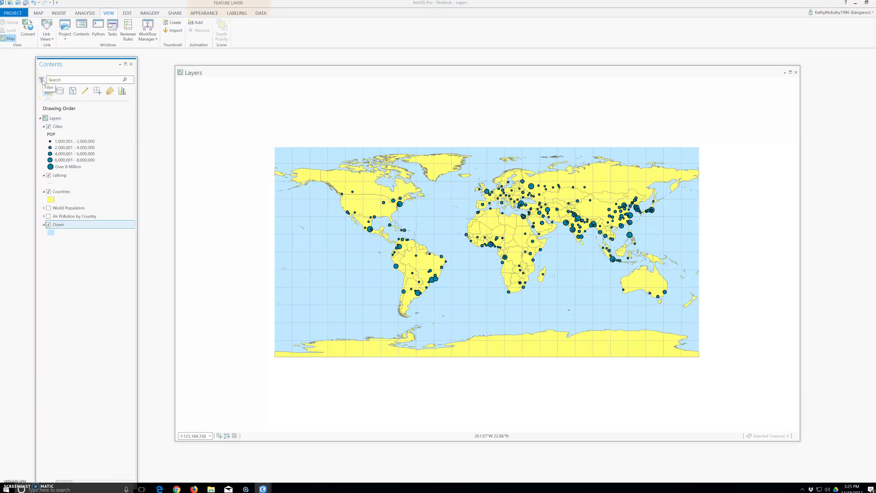
click(42, 88)
mouse_move(217, 72)
mouse_down()
mouse_move(189, 68)
mouse_move(221, 82)
mouse_move(239, 78)
mouse_move(227, 190)
mouse_move(204, 68)
mouse_move(215, 78)
mouse_up()
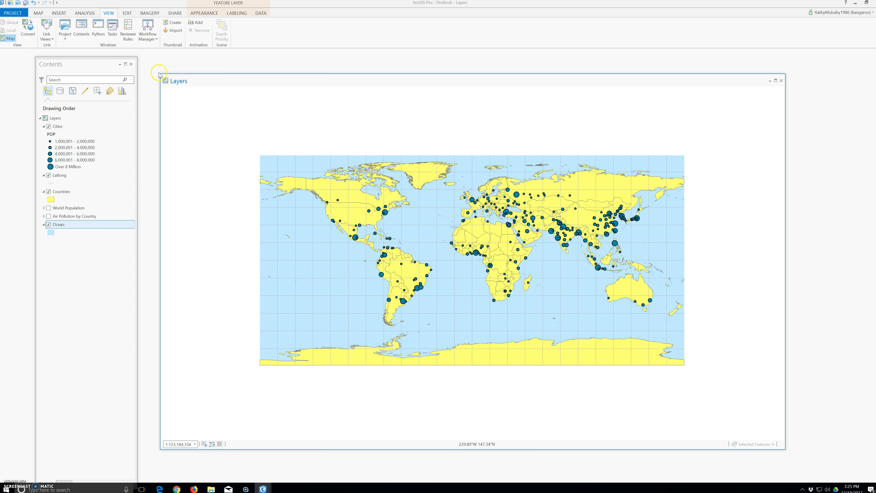
drag(204, 80, 189, 55)
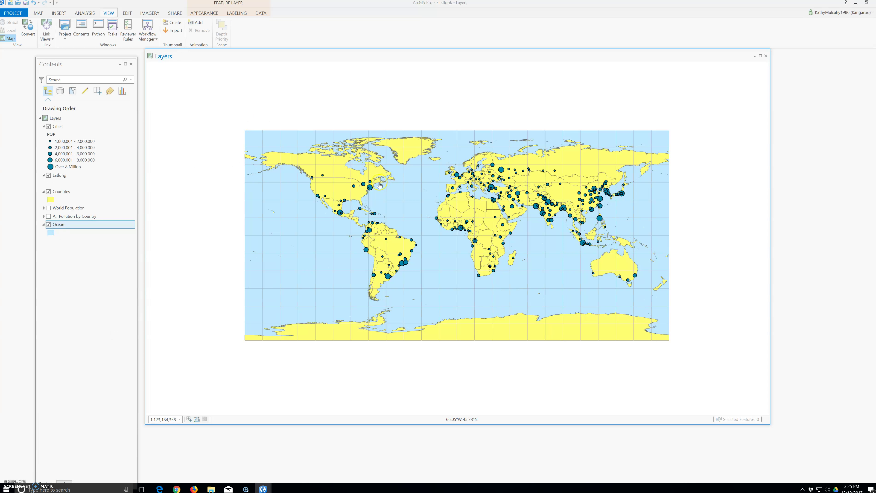
click(168, 419)
click(184, 243)
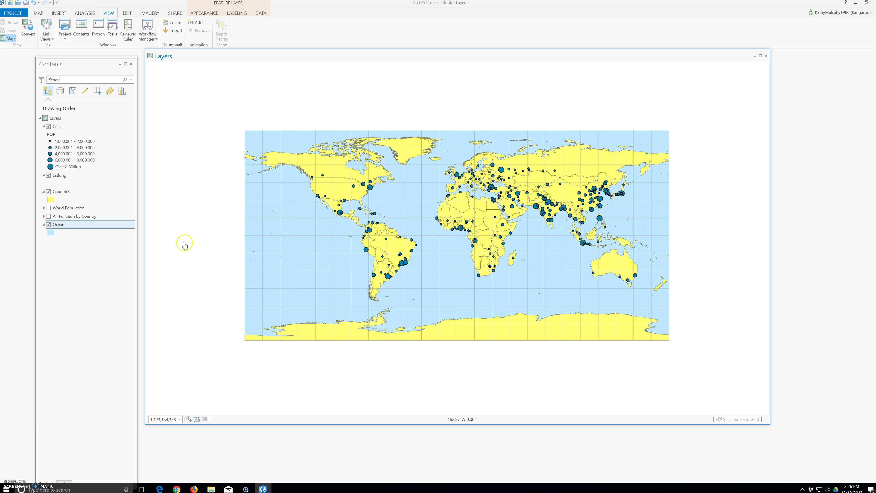
Start adding a folder connection to the project
click(40, 13)
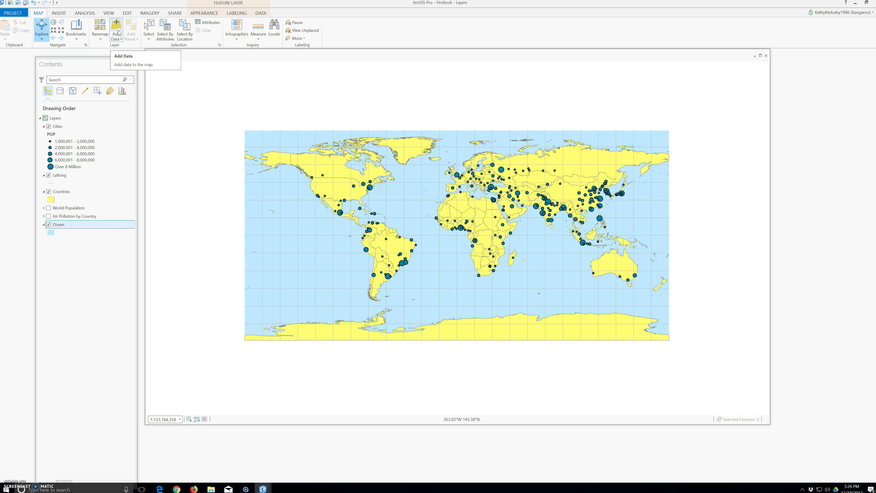
click(58, 13)
click(56, 31)
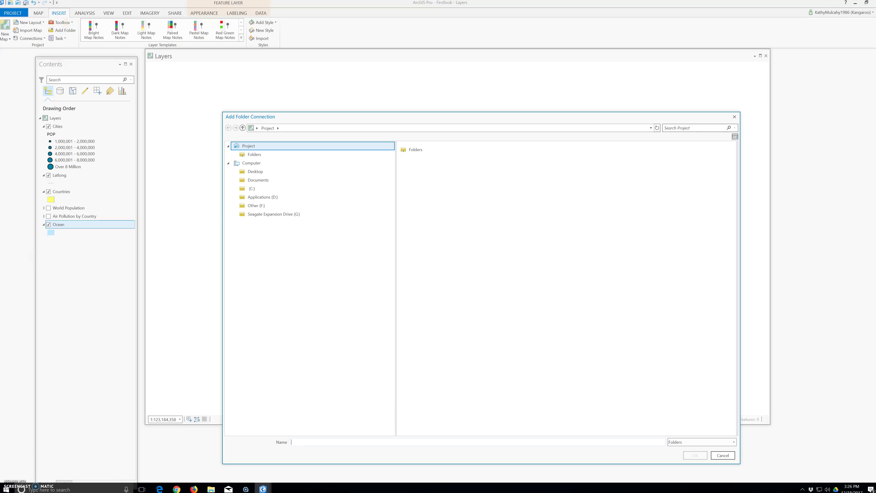
Switch to ArcMap 10.4 by launching it, and start with a blank map
click(6, 489)
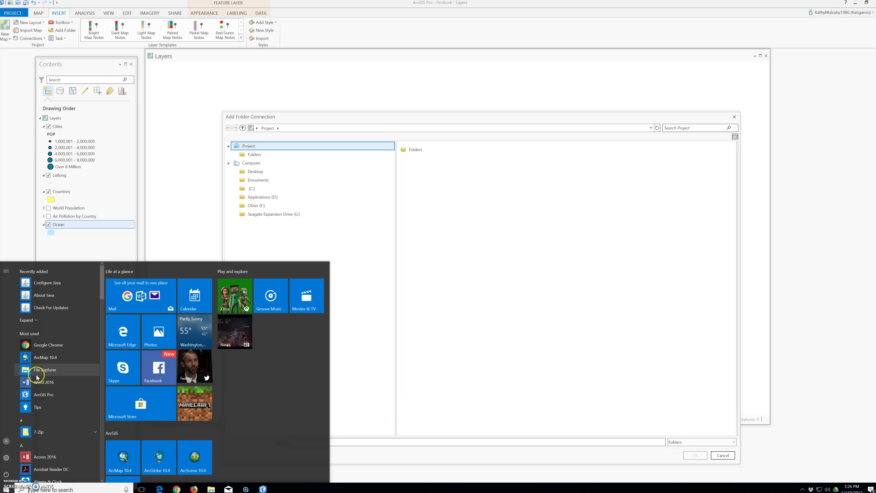
click(46, 359)
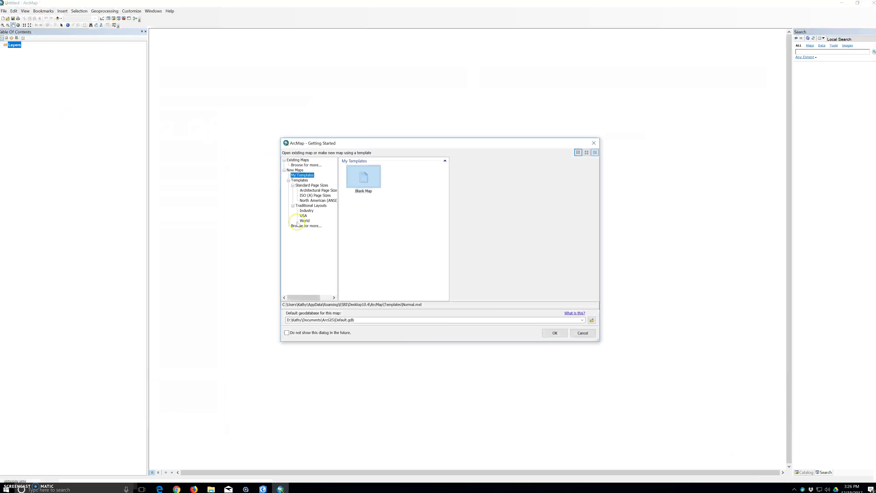
click(554, 333)
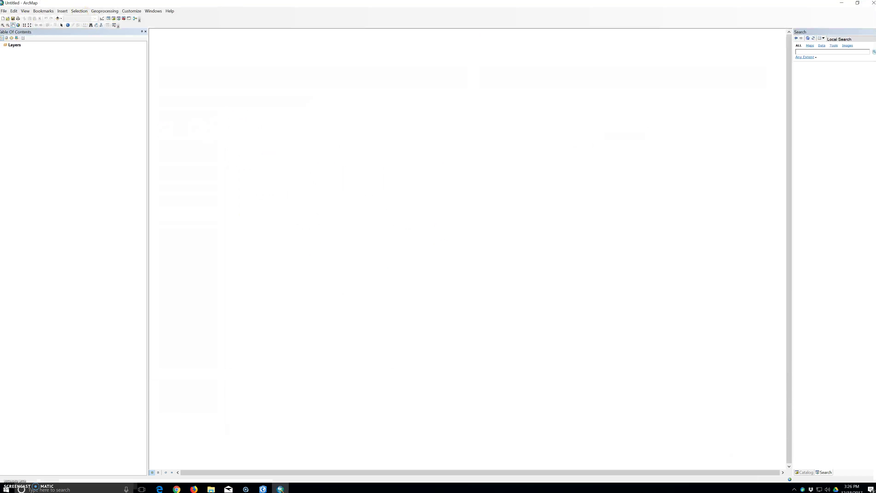
Look through ArcMap's menus, including File, View, Insert, Selection and Help, to see how its commands are organized
click(12, 25)
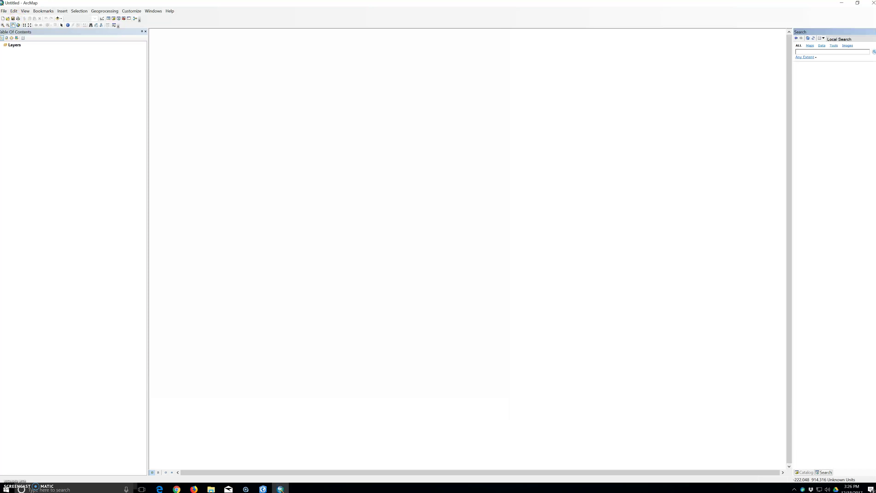
click(5, 11)
click(25, 11)
mouse_move(37, 14)
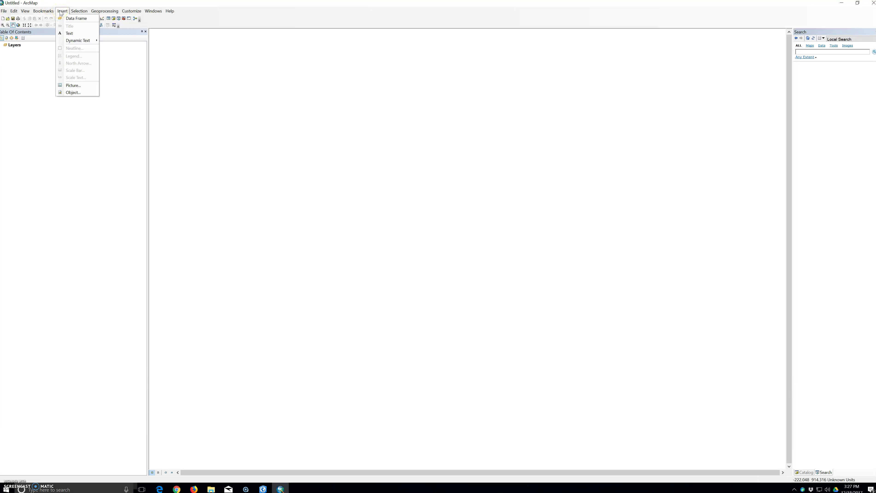
click(71, 19)
click(71, 20)
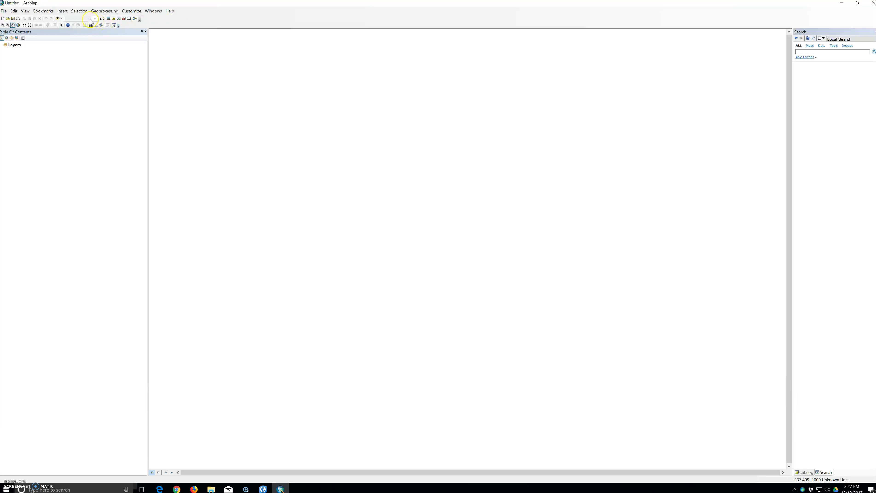
click(77, 11)
click(78, 10)
click(170, 11)
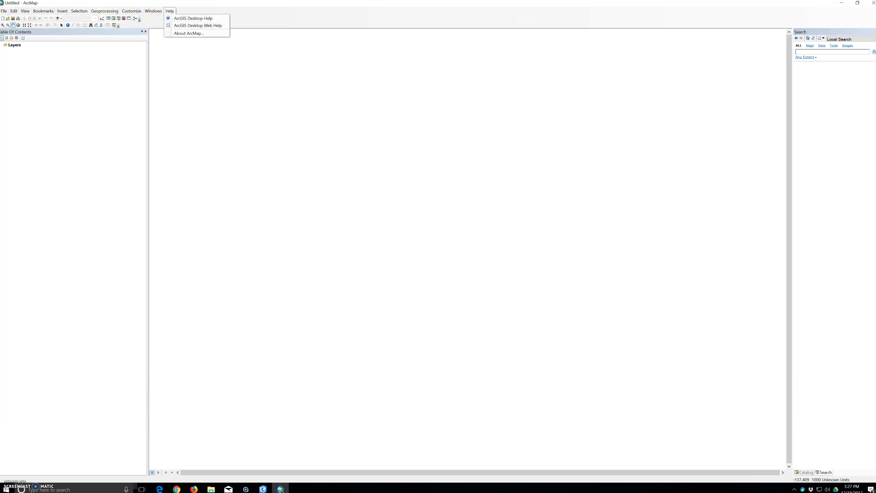
Reduce ArcMap to a smaller window, move it aside, and minimize it to return to ArcGIS Pro
click(857, 3)
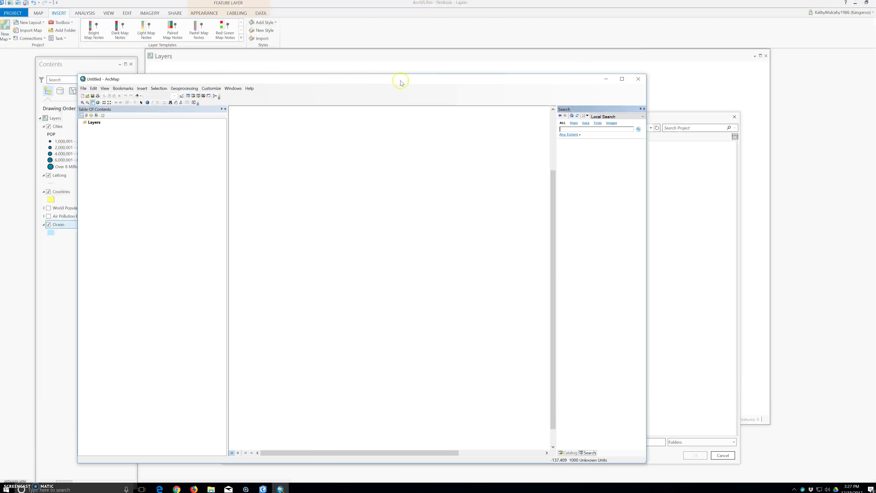
drag(222, 79, 374, 91)
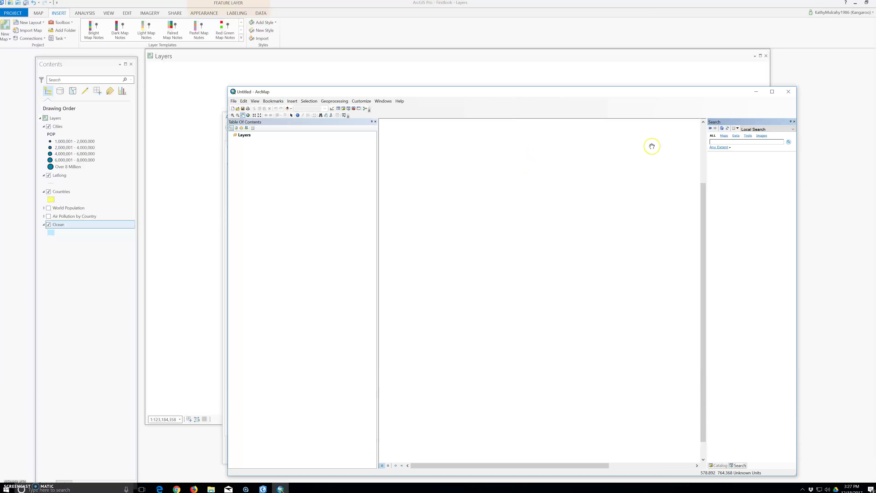
click(756, 92)
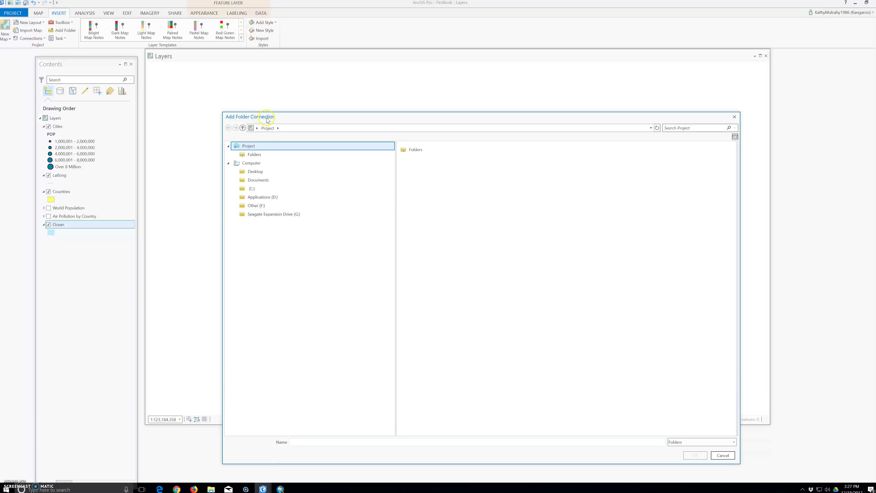
Connect the project to the World folder located in Desktop > EsriPress > GTKAGPro
drag(267, 120, 213, 88)
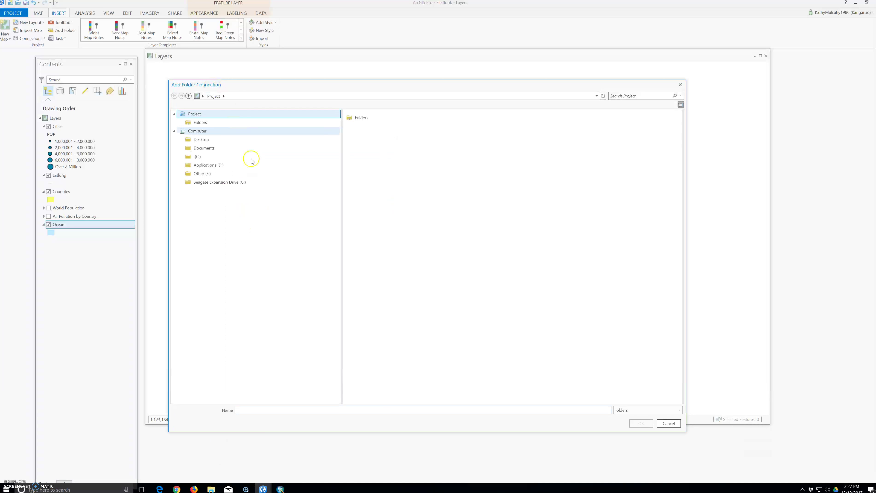
click(215, 141)
double_click(362, 118)
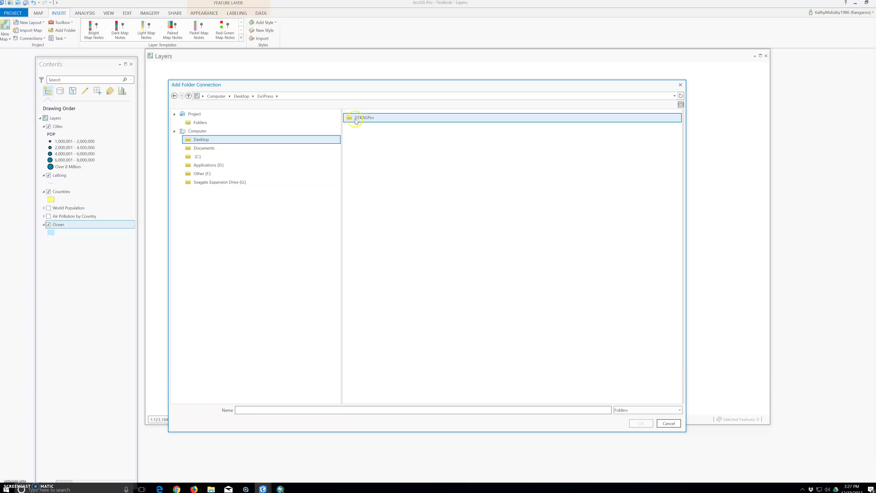
click(365, 120)
double_click(366, 120)
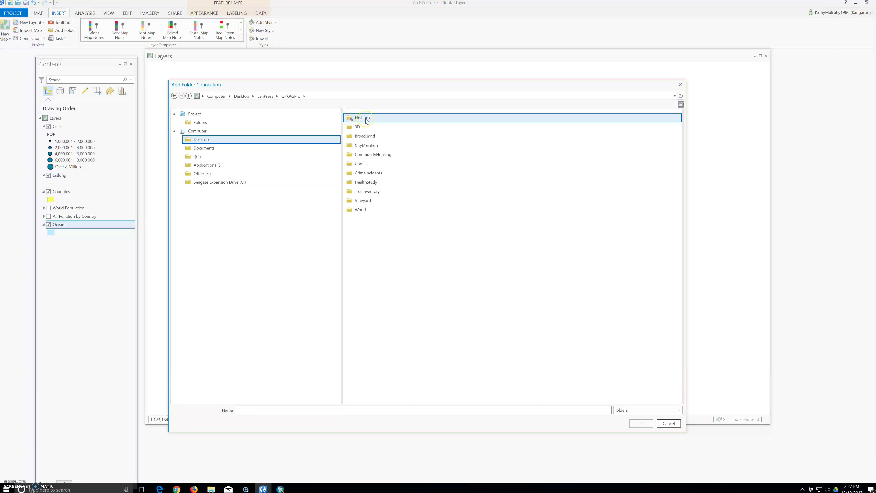
click(361, 211)
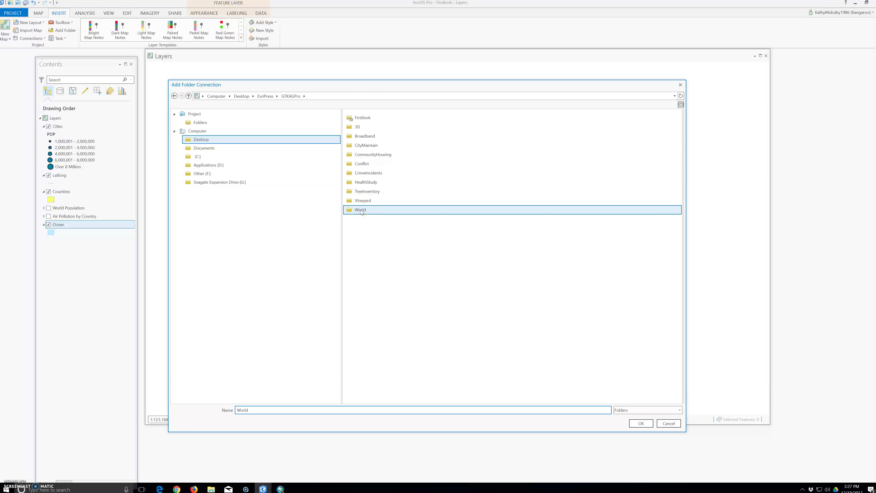
click(268, 409)
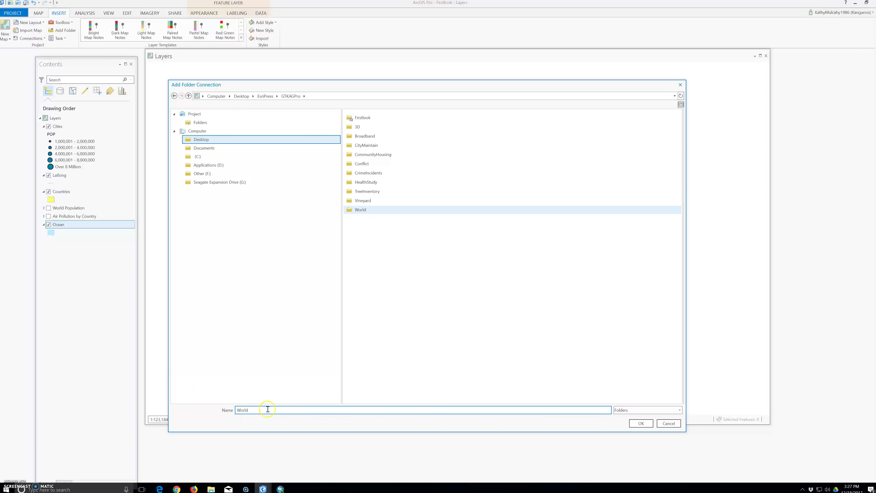
click(645, 424)
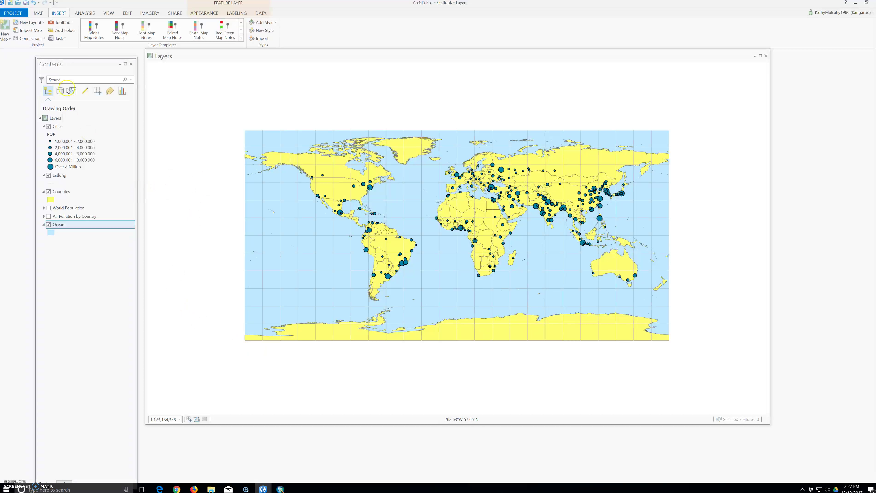
Open the Project pane, show Contents in their shared window, and move that window clear of the map
click(109, 14)
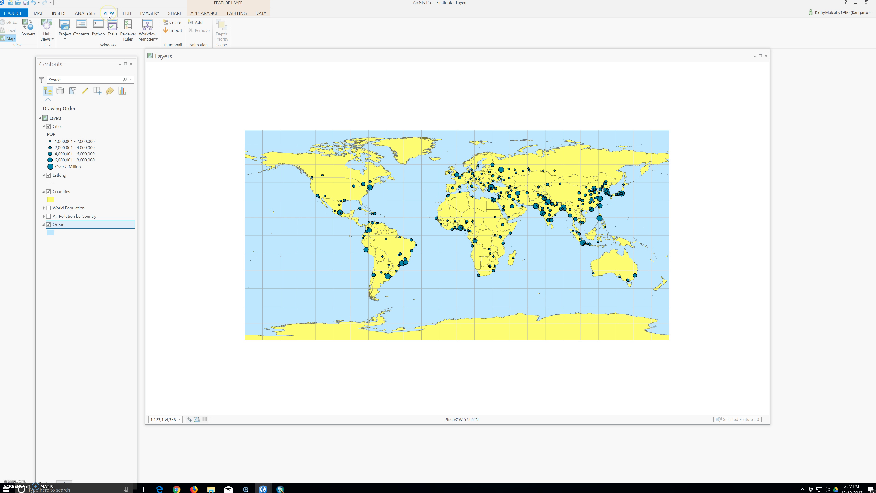
click(69, 33)
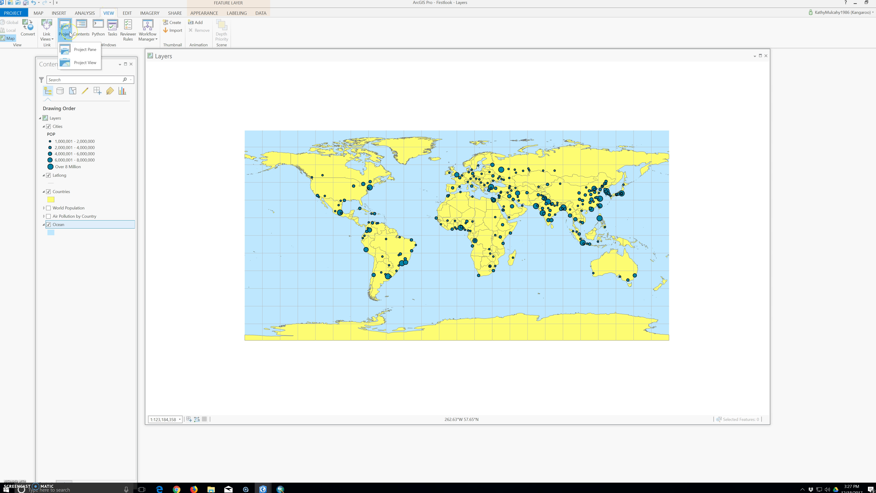
click(80, 51)
drag(58, 64, 120, 276)
click(86, 463)
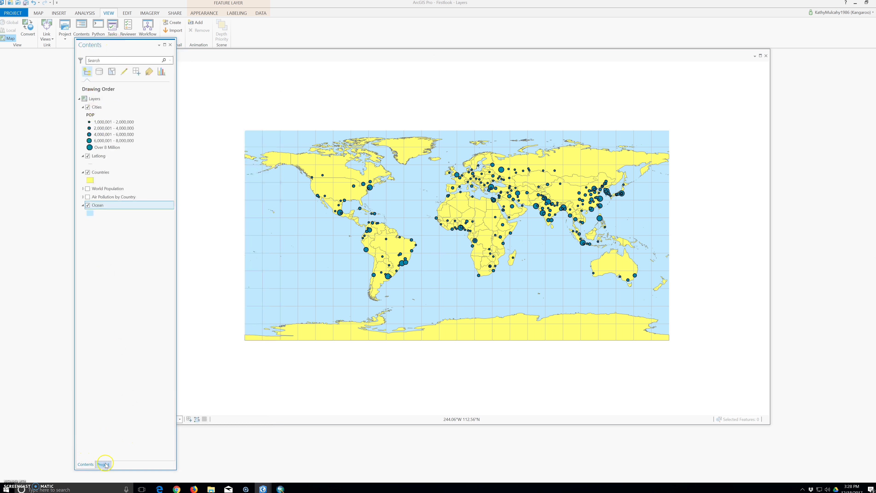
click(86, 464)
mouse_move(95, 46)
mouse_down()
mouse_move(289, 55)
mouse_move(11, 266)
mouse_up()
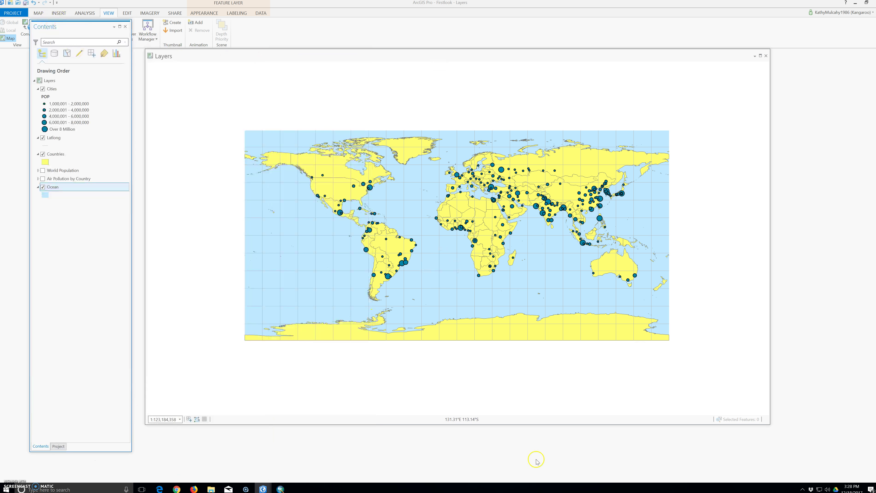
Separate the Project pane from Contents into its own window and move the map window aside to make room
click(58, 446)
drag(58, 446, 185, 46)
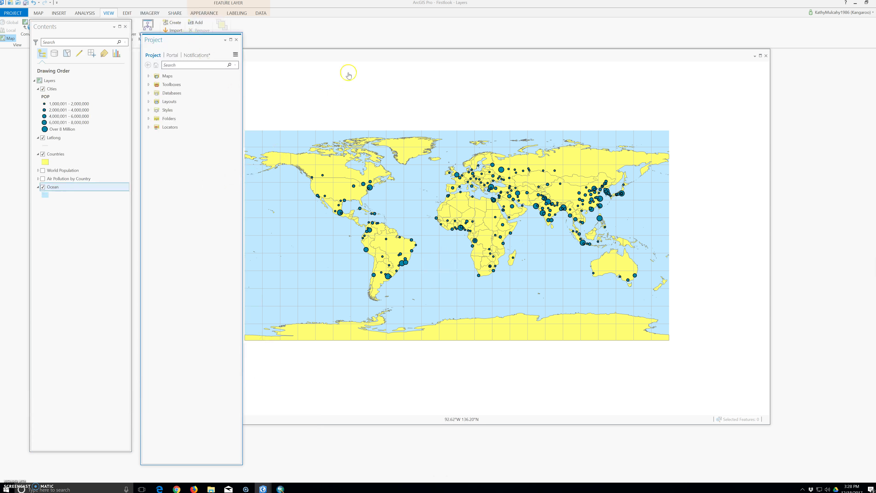
drag(240, 54, 345, 82)
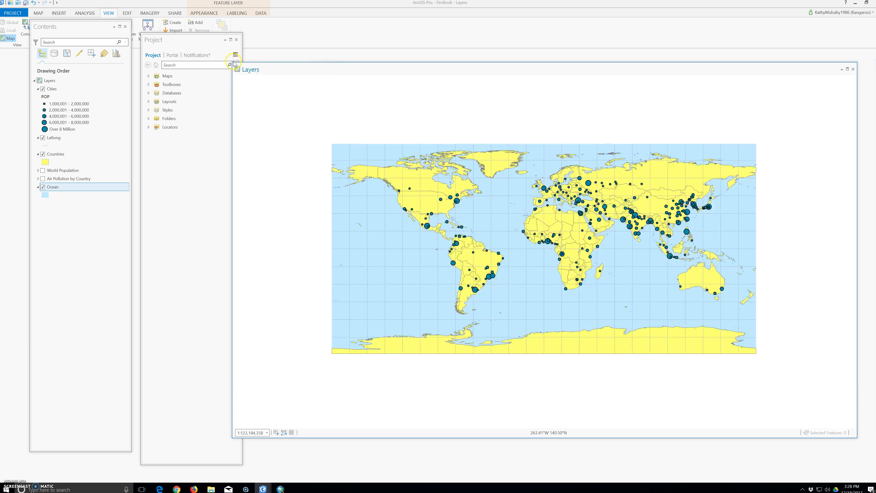
Arrange the Project and Contents windows side by side below the ribbon, next to the map window
click(172, 43)
drag(171, 43, 169, 49)
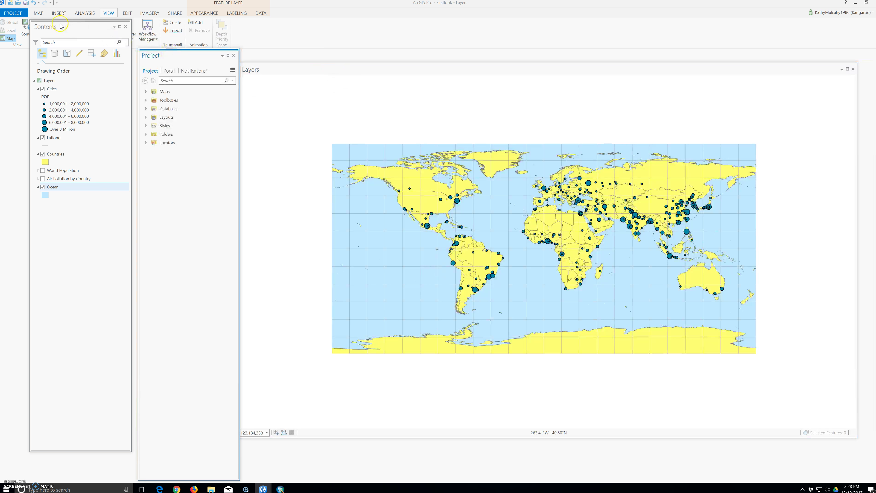
drag(73, 19, 72, 83)
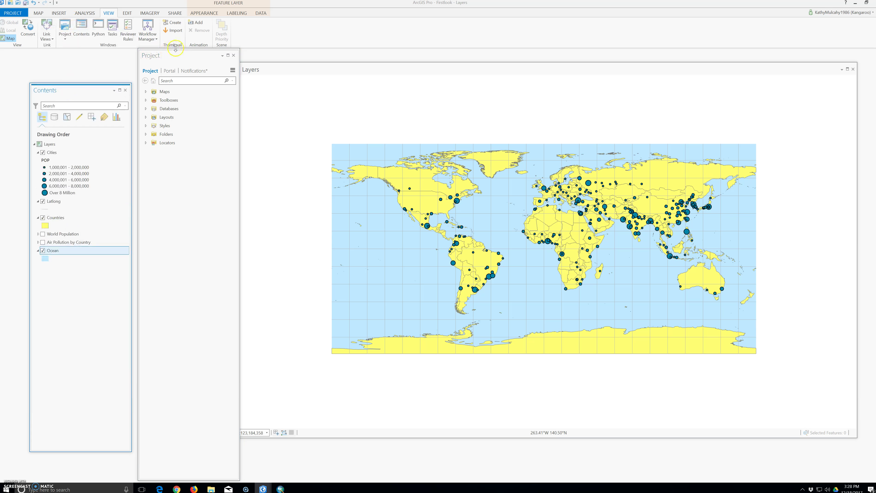
mouse_move(175, 48)
mouse_down()
mouse_move(176, 89)
mouse_move(172, 65)
mouse_up()
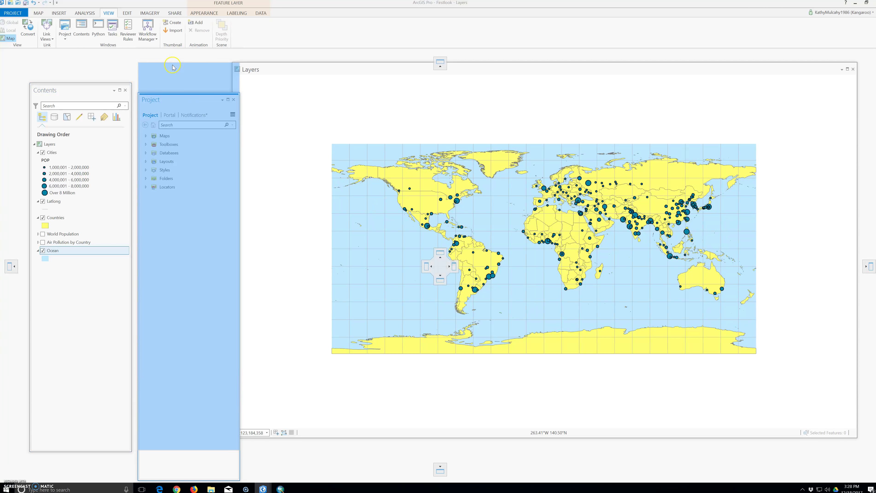
mouse_move(307, 131)
mouse_down()
mouse_move(279, 115)
mouse_move(302, 121)
mouse_up()
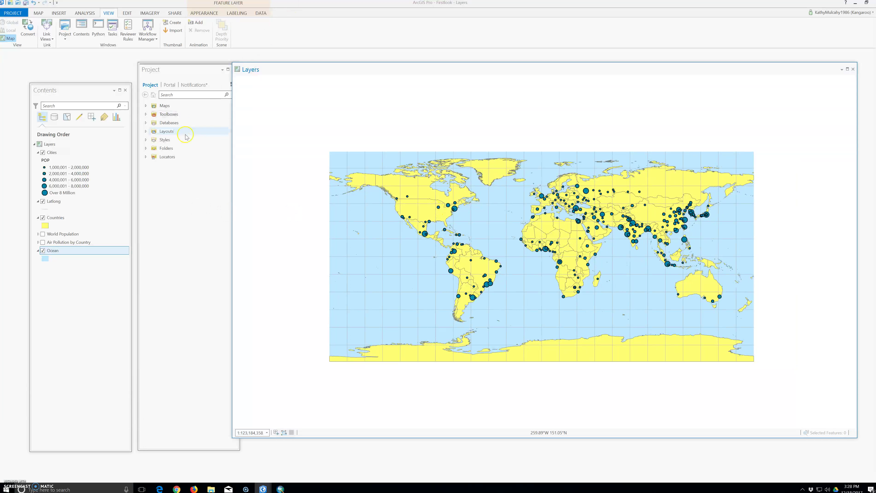
Expand the project's Folders and examine the details of the Firstlook and World folder connections
click(147, 150)
click(145, 149)
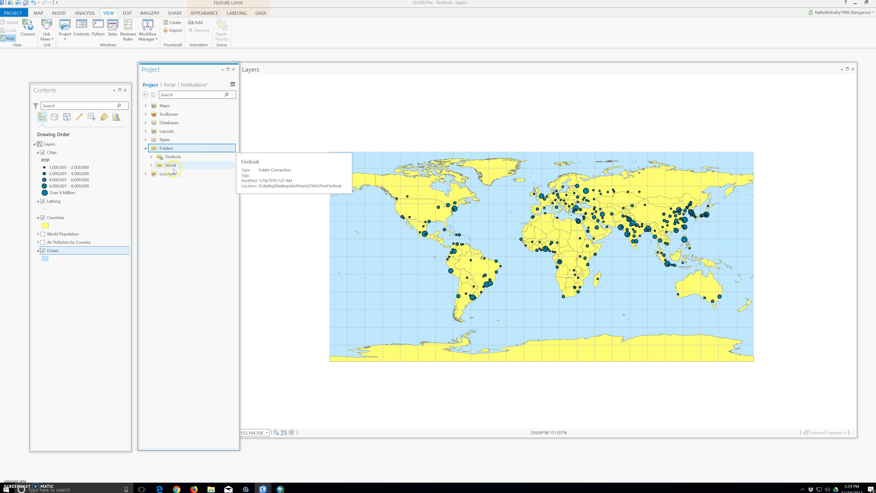
mouse_move(167, 167)
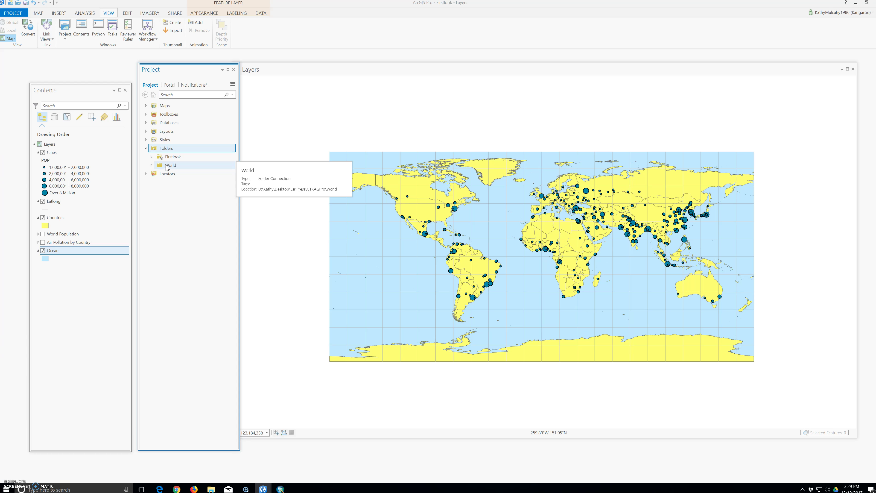
click(151, 158)
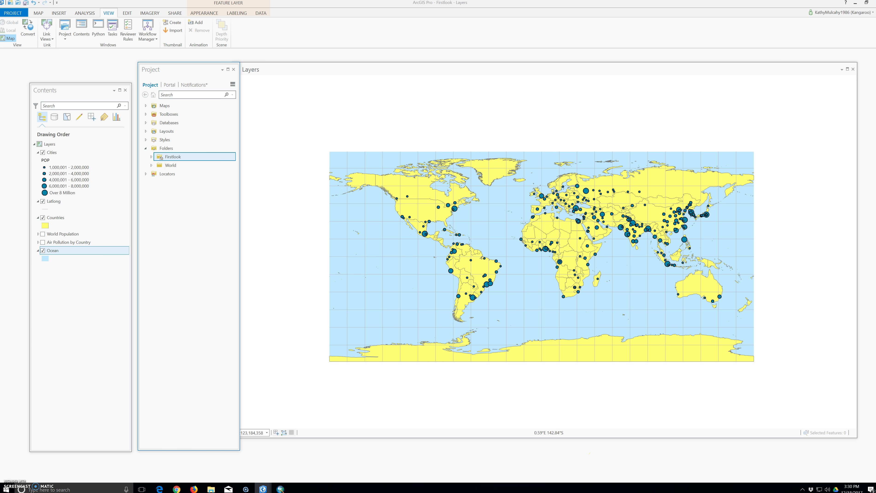
Switch to ArcMap to compare its window with the ArcGIS Pro panes, move it aside, and minimize it
click(280, 489)
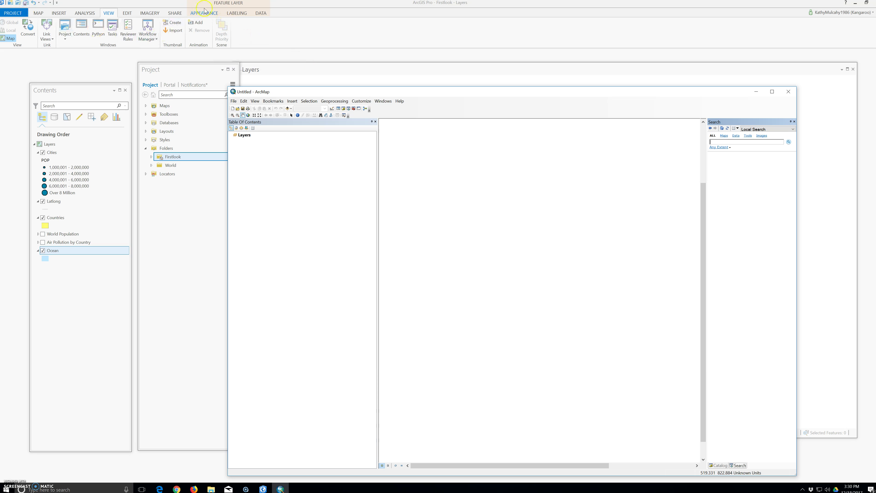
drag(292, 94, 372, 83)
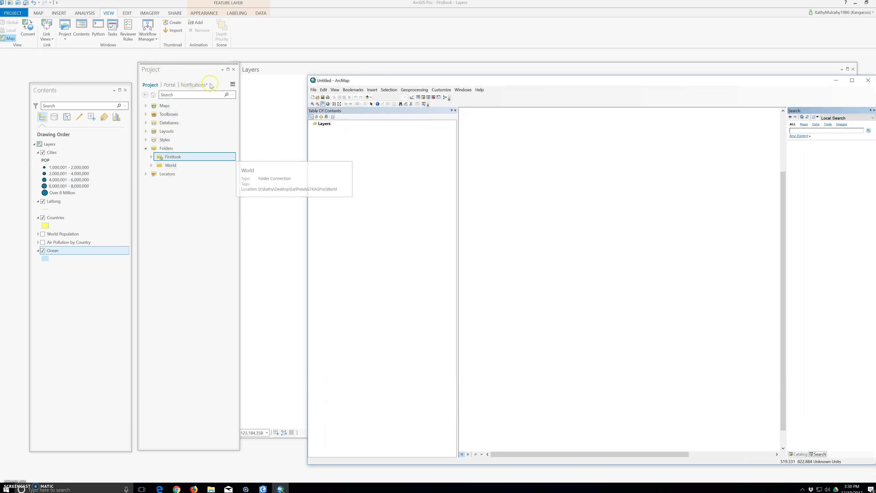
click(836, 81)
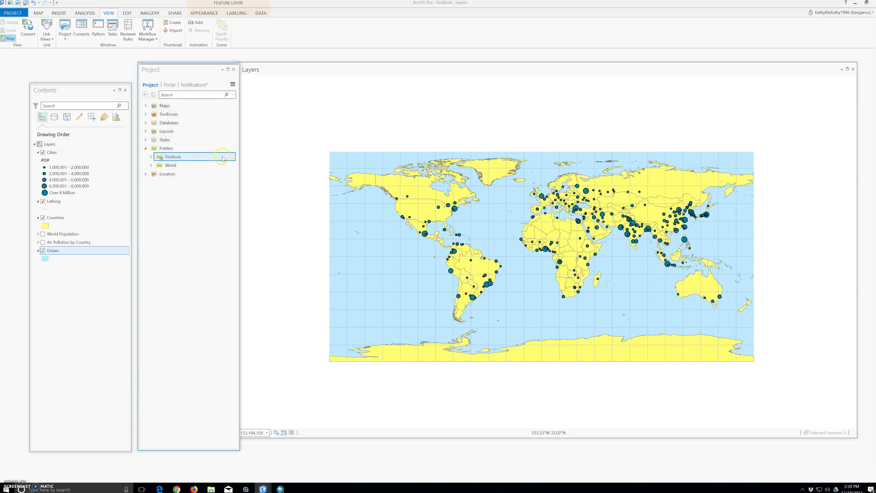
Shift the Contents window slightly away from the Project window and turn off the Cities layer
drag(63, 95, 61, 93)
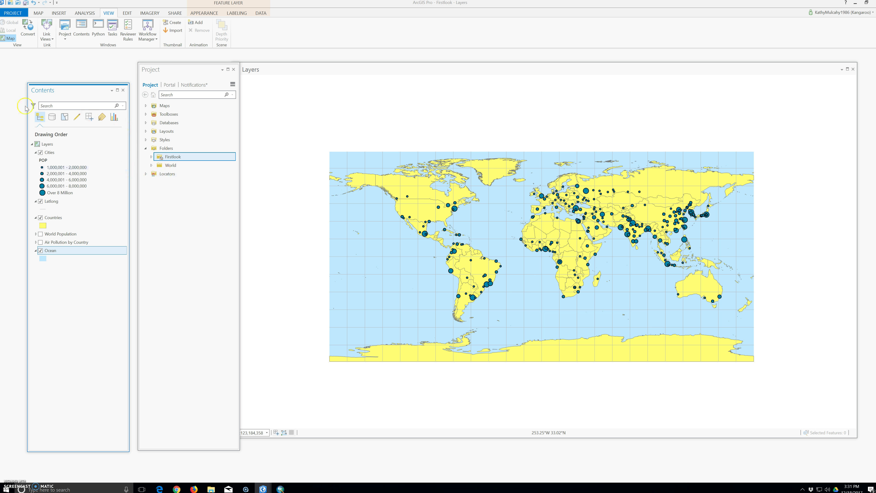
click(54, 93)
click(41, 152)
click(40, 155)
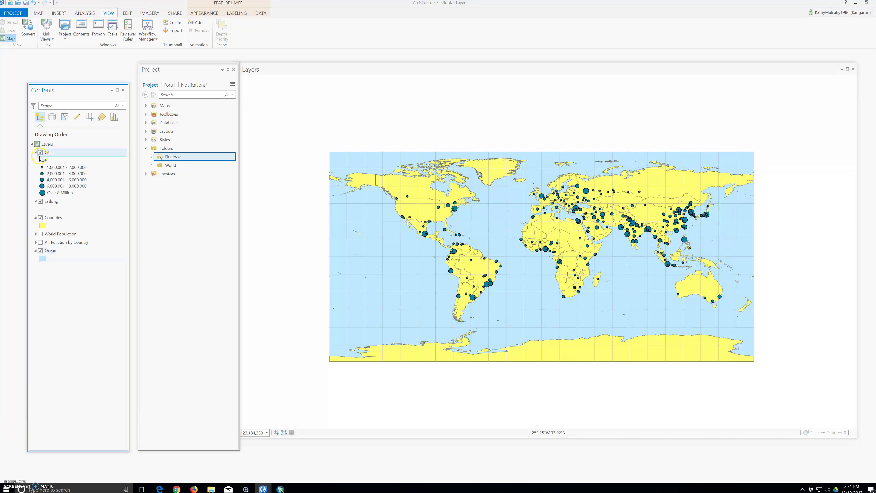
click(40, 153)
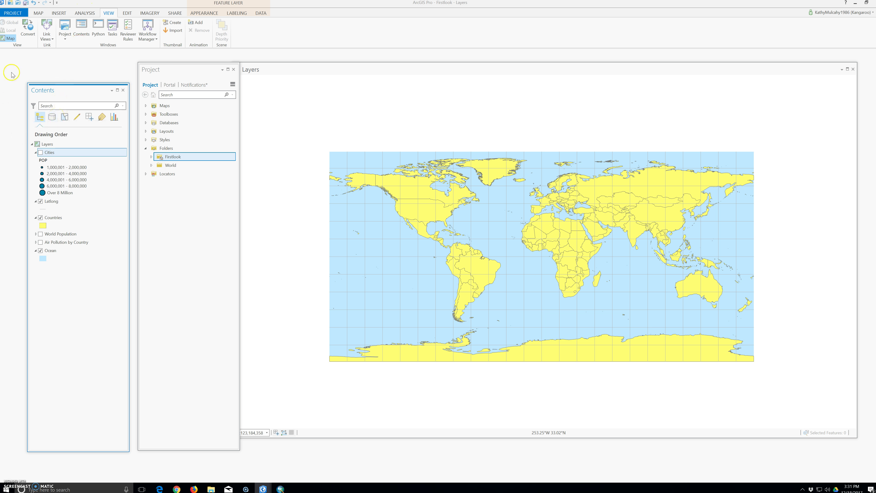
click(41, 153)
click(41, 153)
Turn on the World Population layer and expand its legend in Contents
click(40, 235)
click(40, 234)
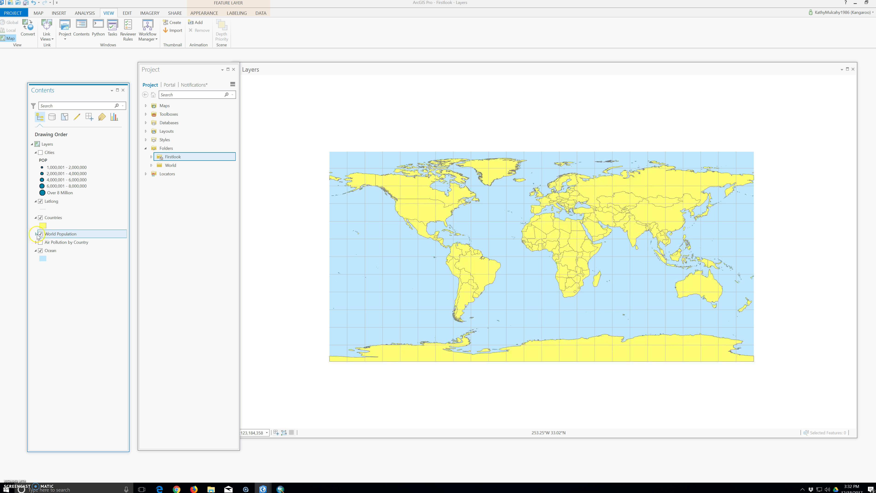
click(36, 234)
click(60, 235)
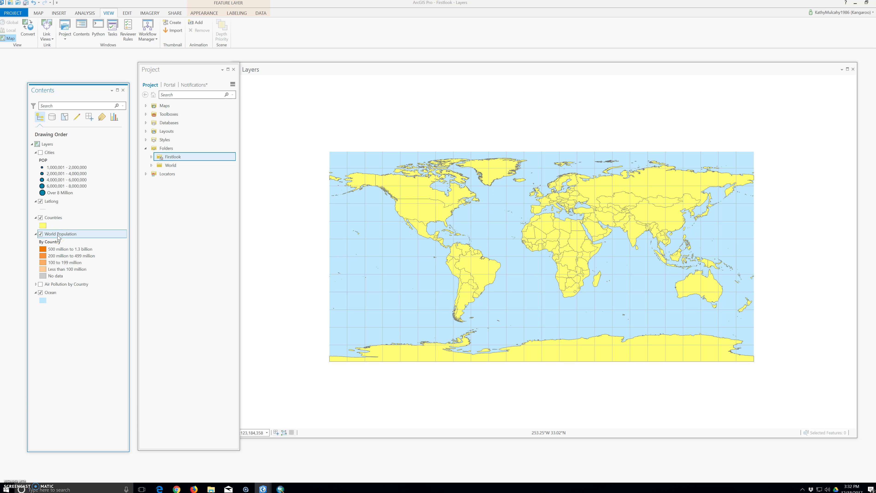
Turn off the Countries layer and move Latlong directly below World Population in the drawing order
click(40, 218)
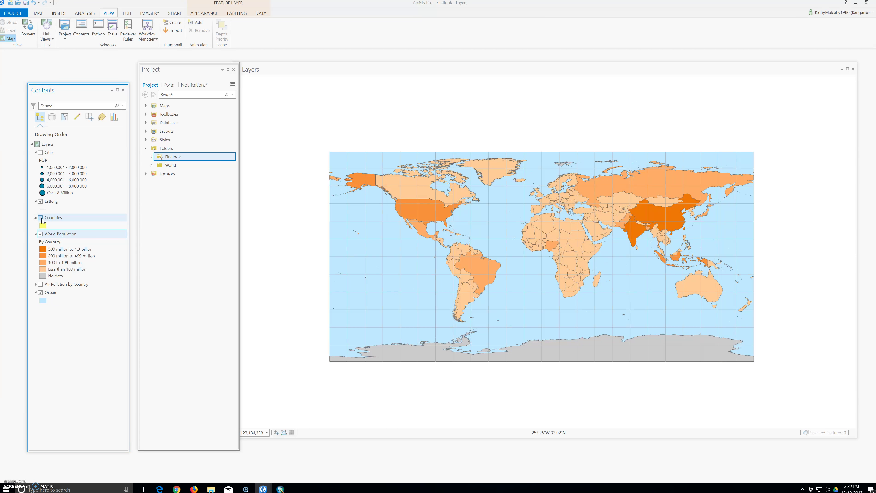
click(39, 226)
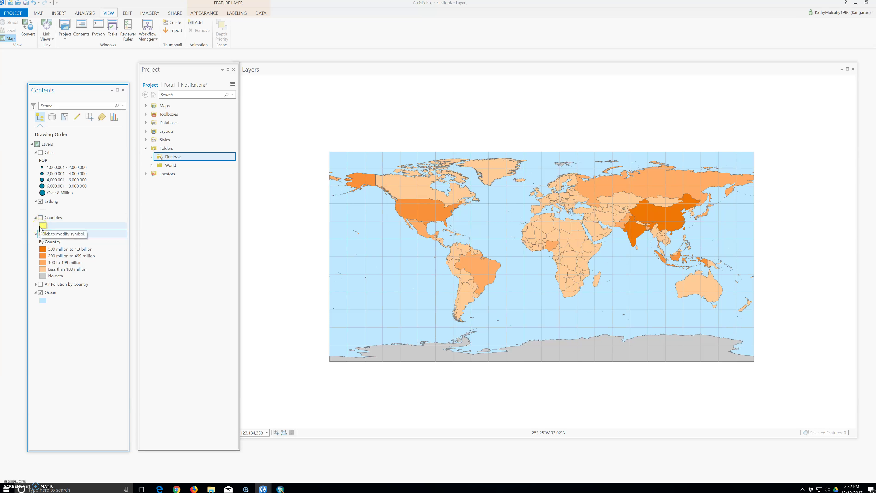
click(41, 218)
click(41, 218)
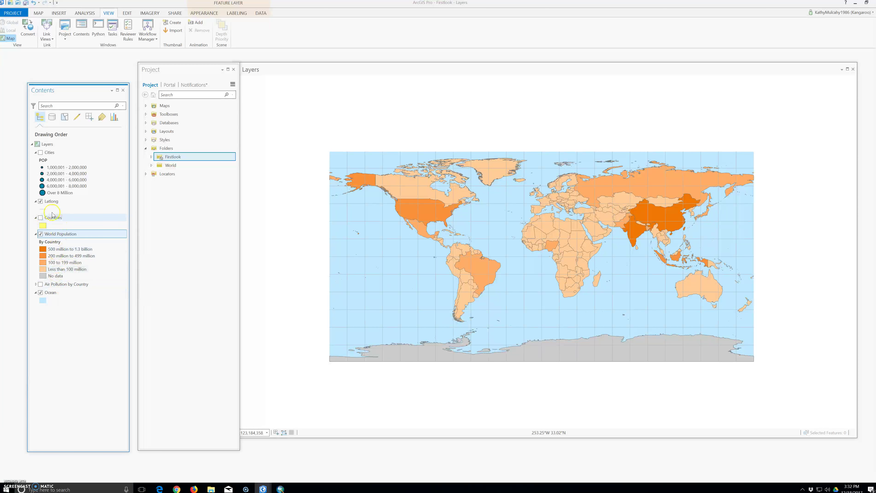
drag(51, 204, 55, 275)
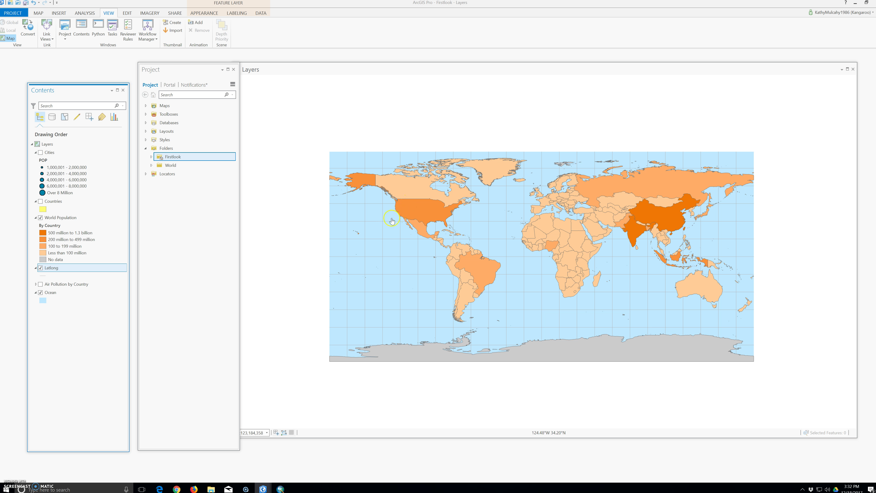
mouse_move(64, 273)
mouse_down()
mouse_move(55, 215)
mouse_move(52, 281)
mouse_up()
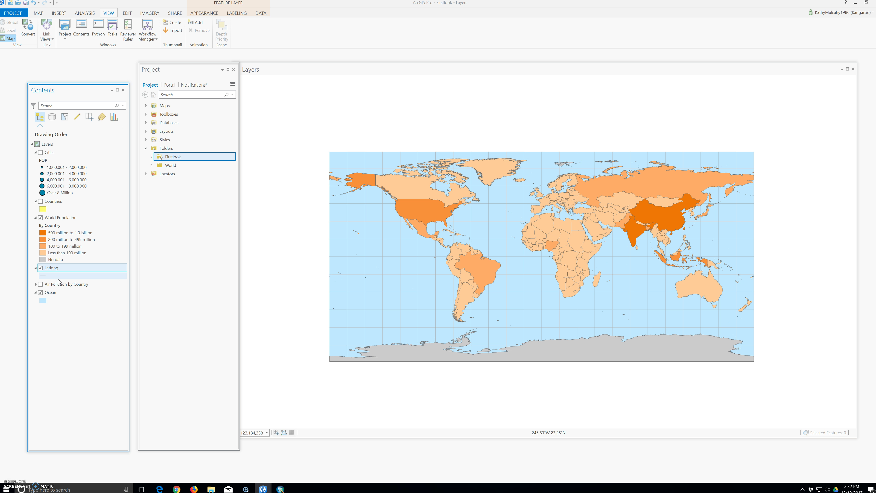
Collapse and re-expand the World Population legend to compare the layer list with and without its classes
click(36, 217)
click(36, 217)
click(36, 218)
click(36, 218)
click(36, 218)
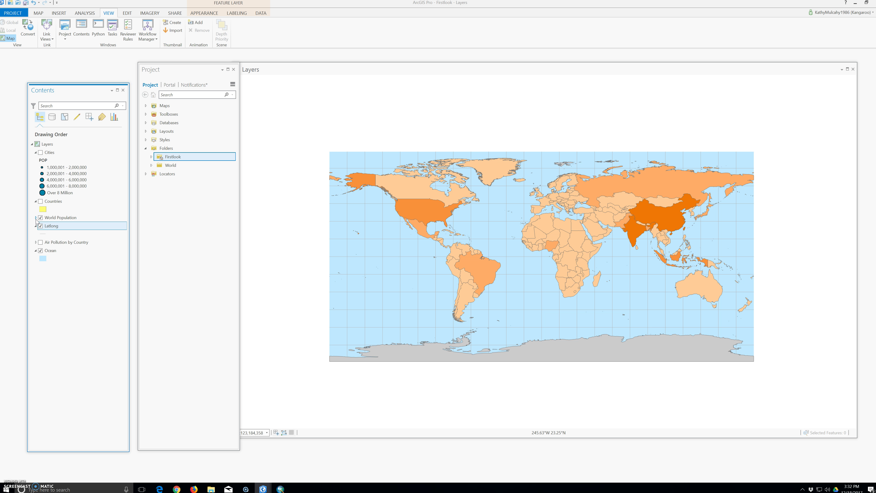
click(36, 218)
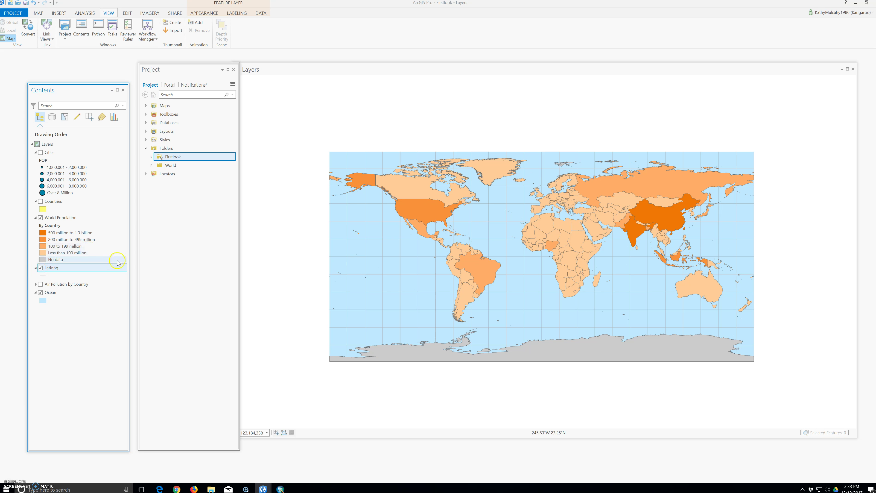
click(106, 268)
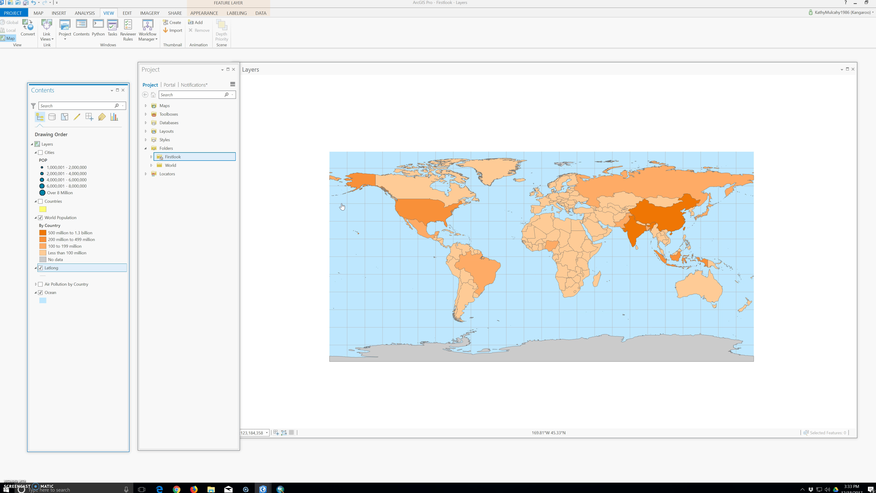
Toggle the World Population layer off and on, and look over the commands available for it
click(40, 218)
click(40, 218)
right_click(58, 226)
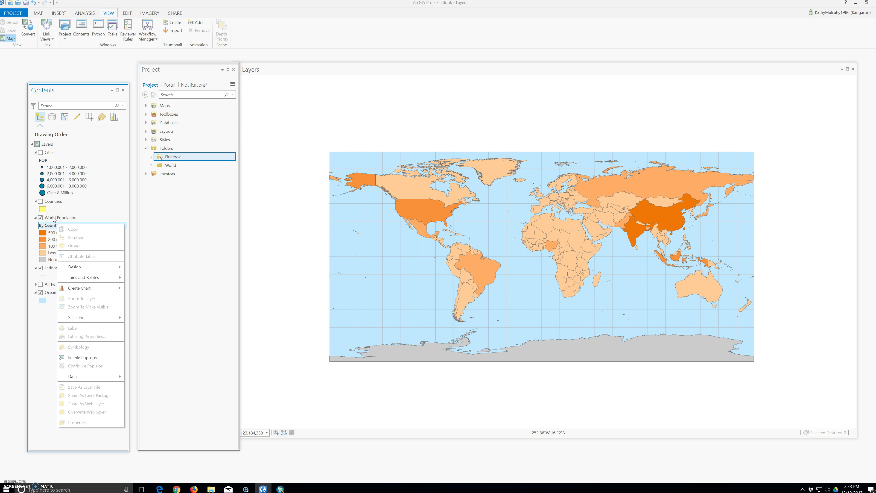
right_click(54, 218)
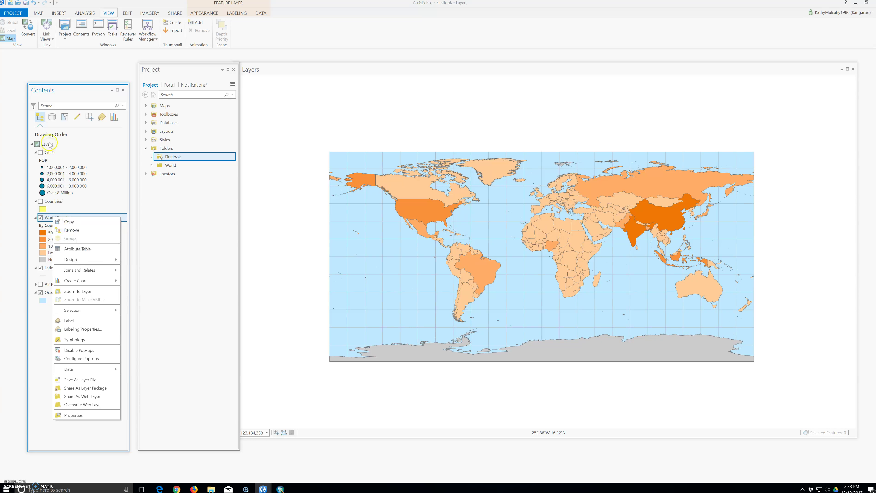
click(35, 145)
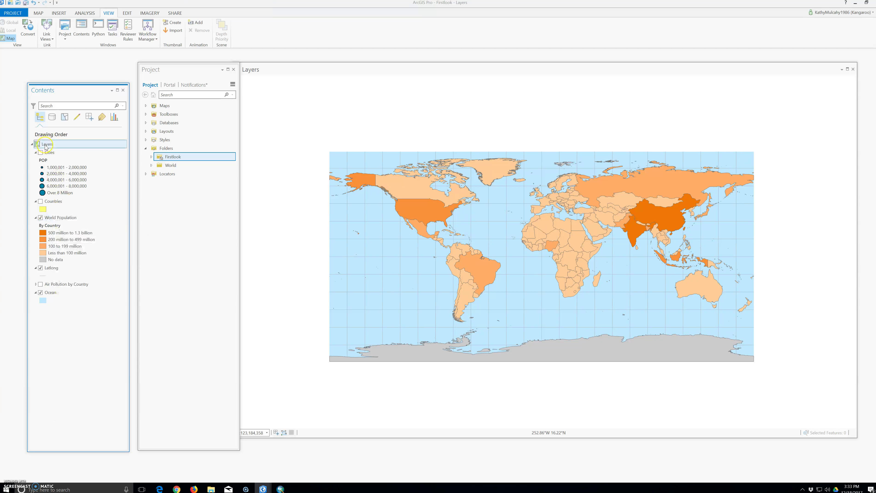
Collapse and re-expand the whole Layers map entry in Contents
click(32, 144)
click(33, 144)
click(33, 144)
click(33, 144)
click(32, 144)
click(33, 144)
click(32, 145)
click(33, 144)
click(32, 144)
click(33, 144)
click(33, 144)
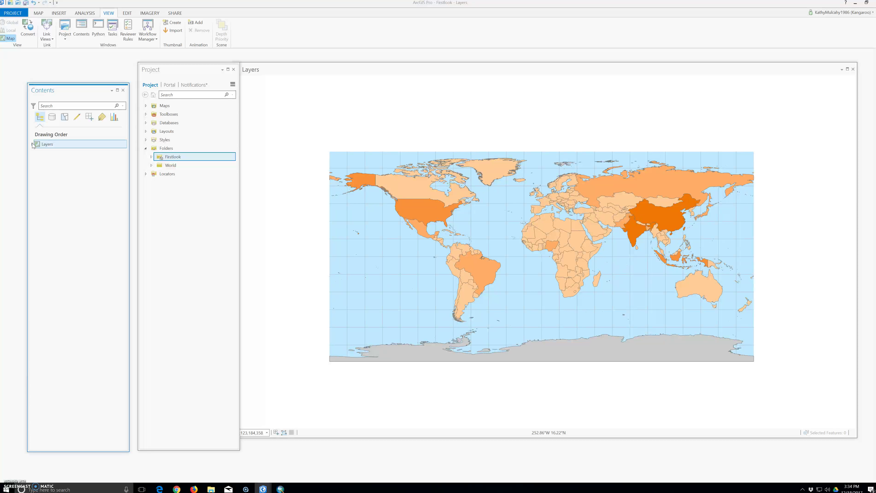
click(32, 144)
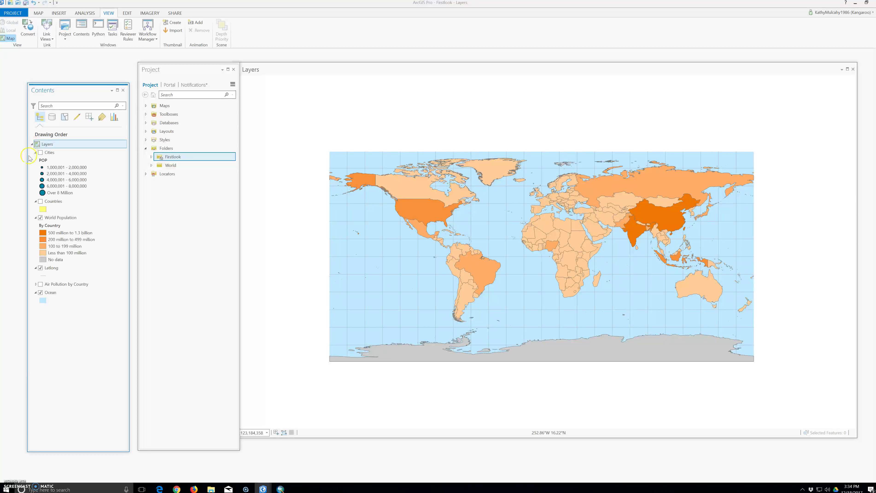
Collapse the legends of Cities, Countries, World Population, Latlong and Ocean so only the layer names are listed
click(35, 152)
click(35, 161)
click(35, 169)
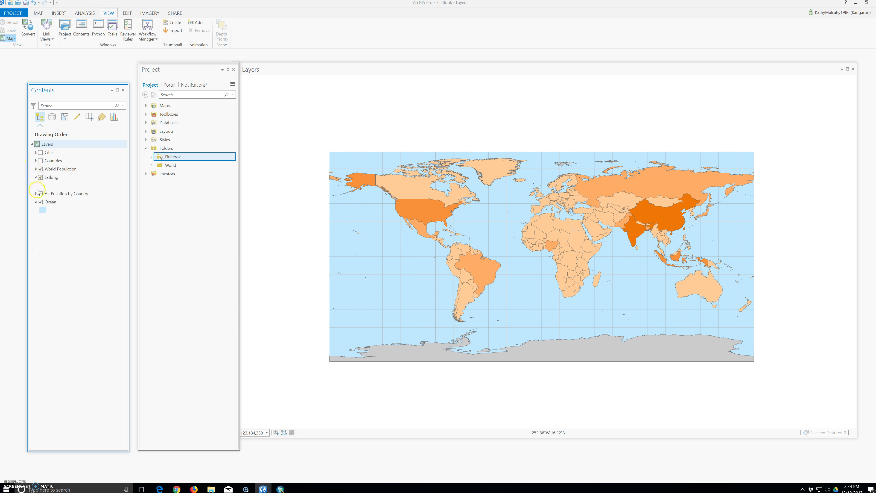
click(35, 201)
click(35, 177)
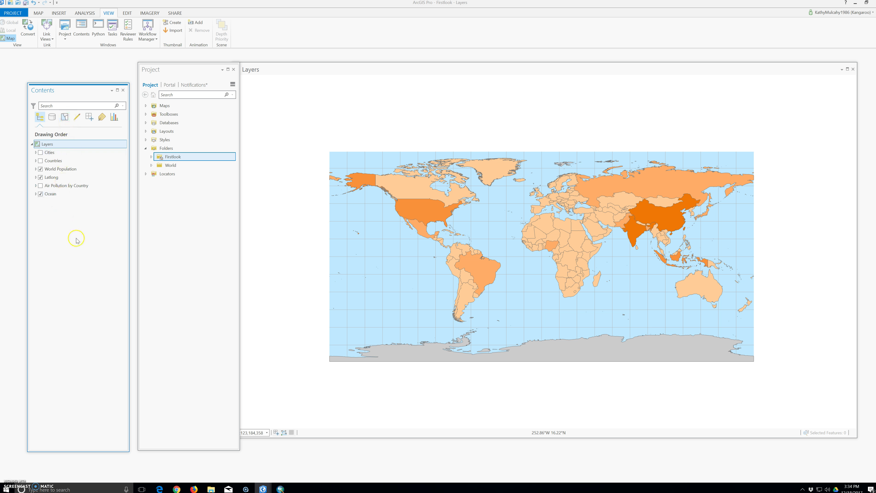